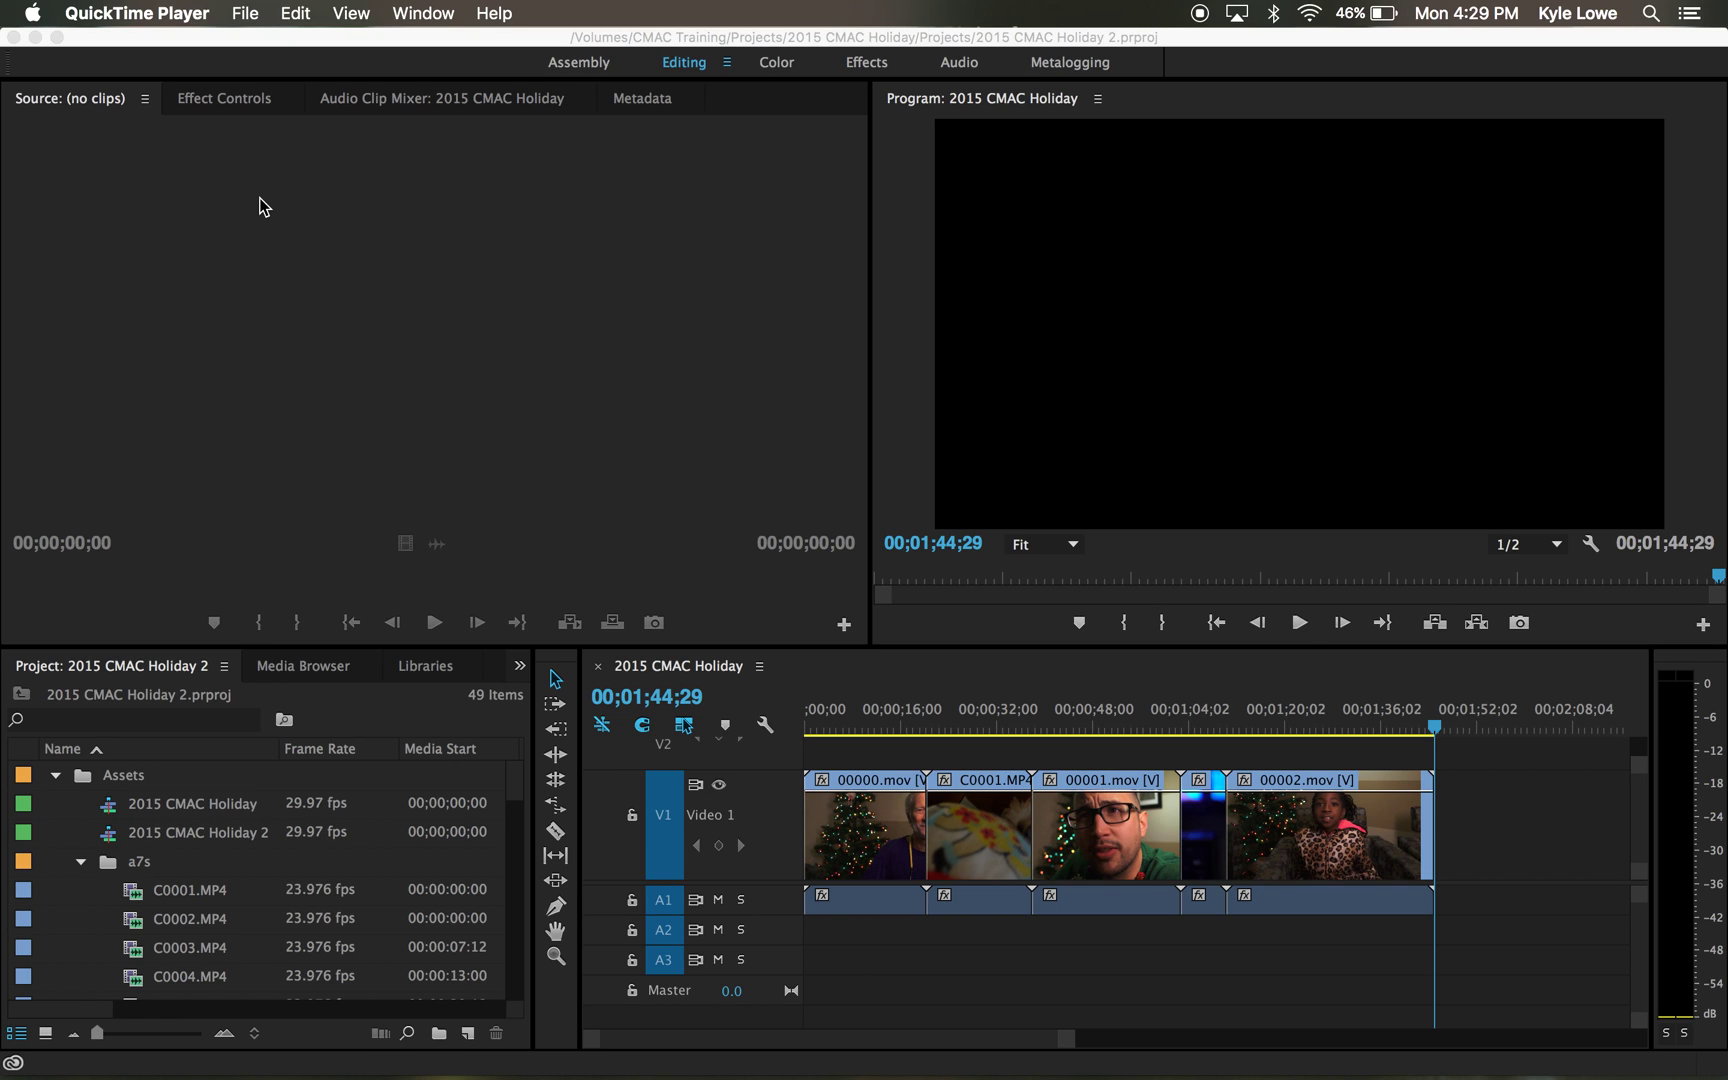
- Bring Premiere Pro CC to the front with the 2015 CMAC Holiday sequence showing
click(882, 900)
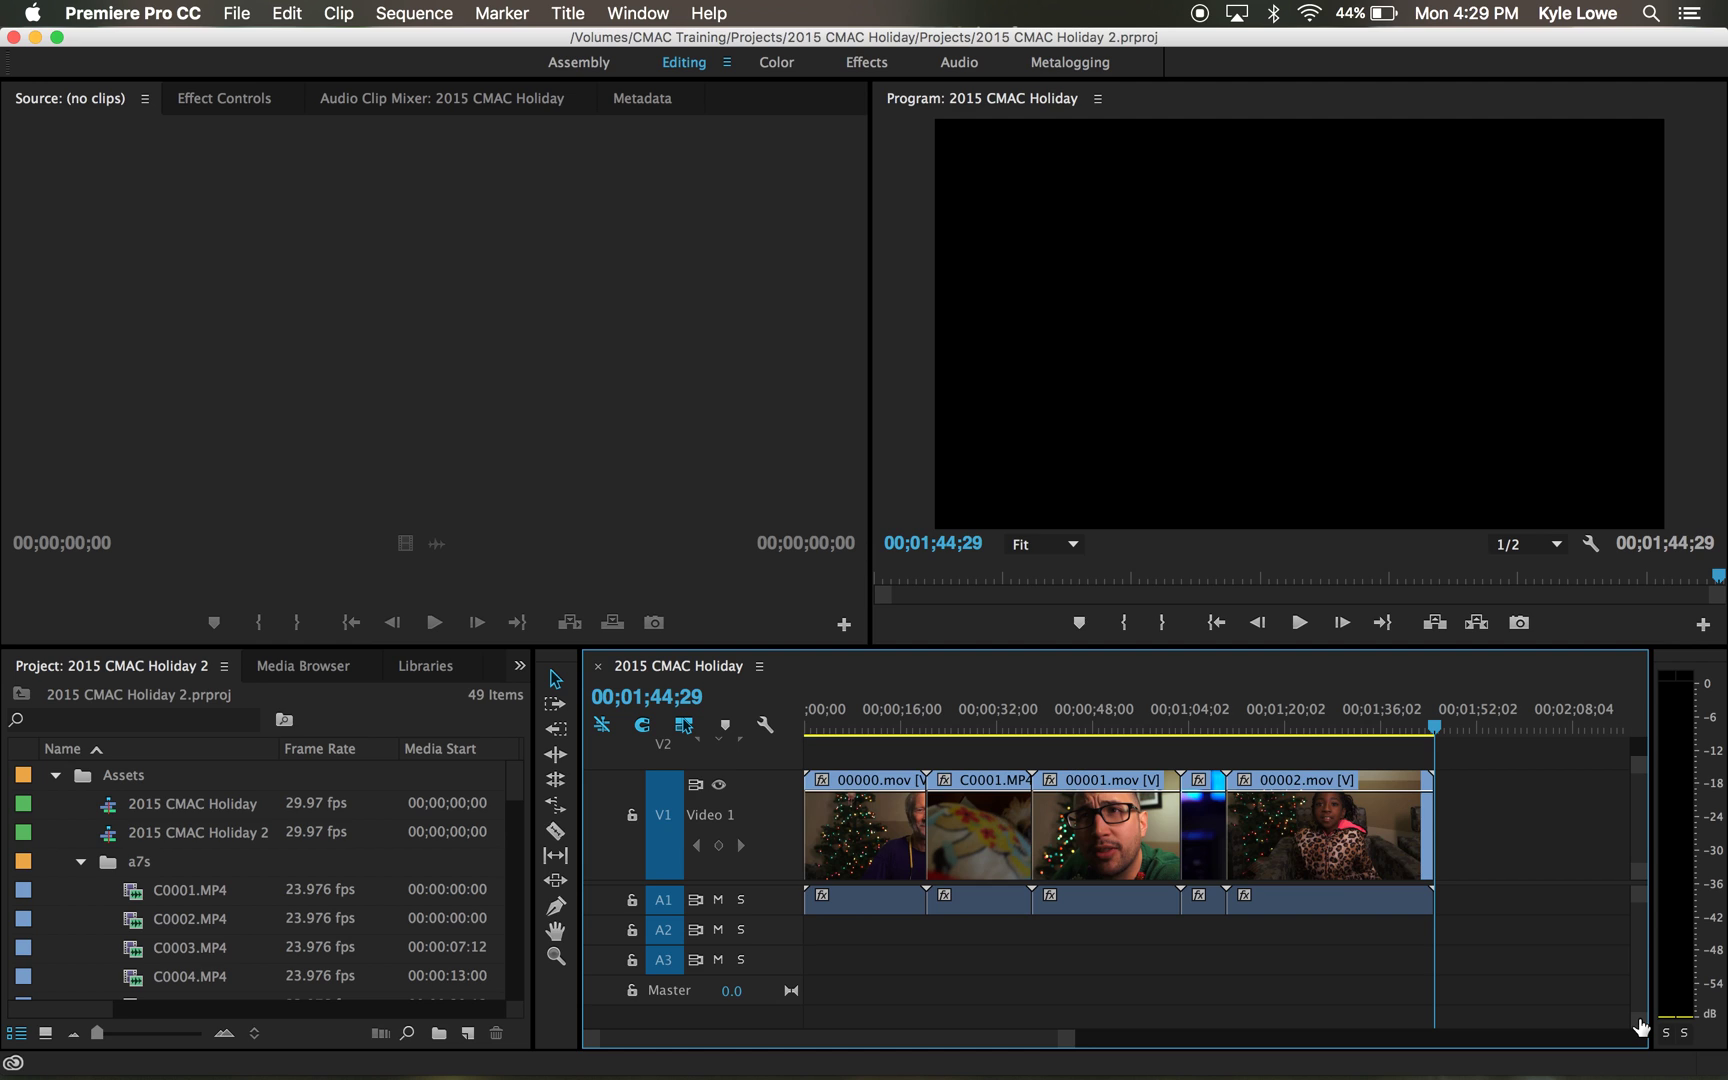
- Expand the Audio 1 track and raise 00000.mov's volume to about 0.30 dB
drag(1641, 1027, 1641, 1020)
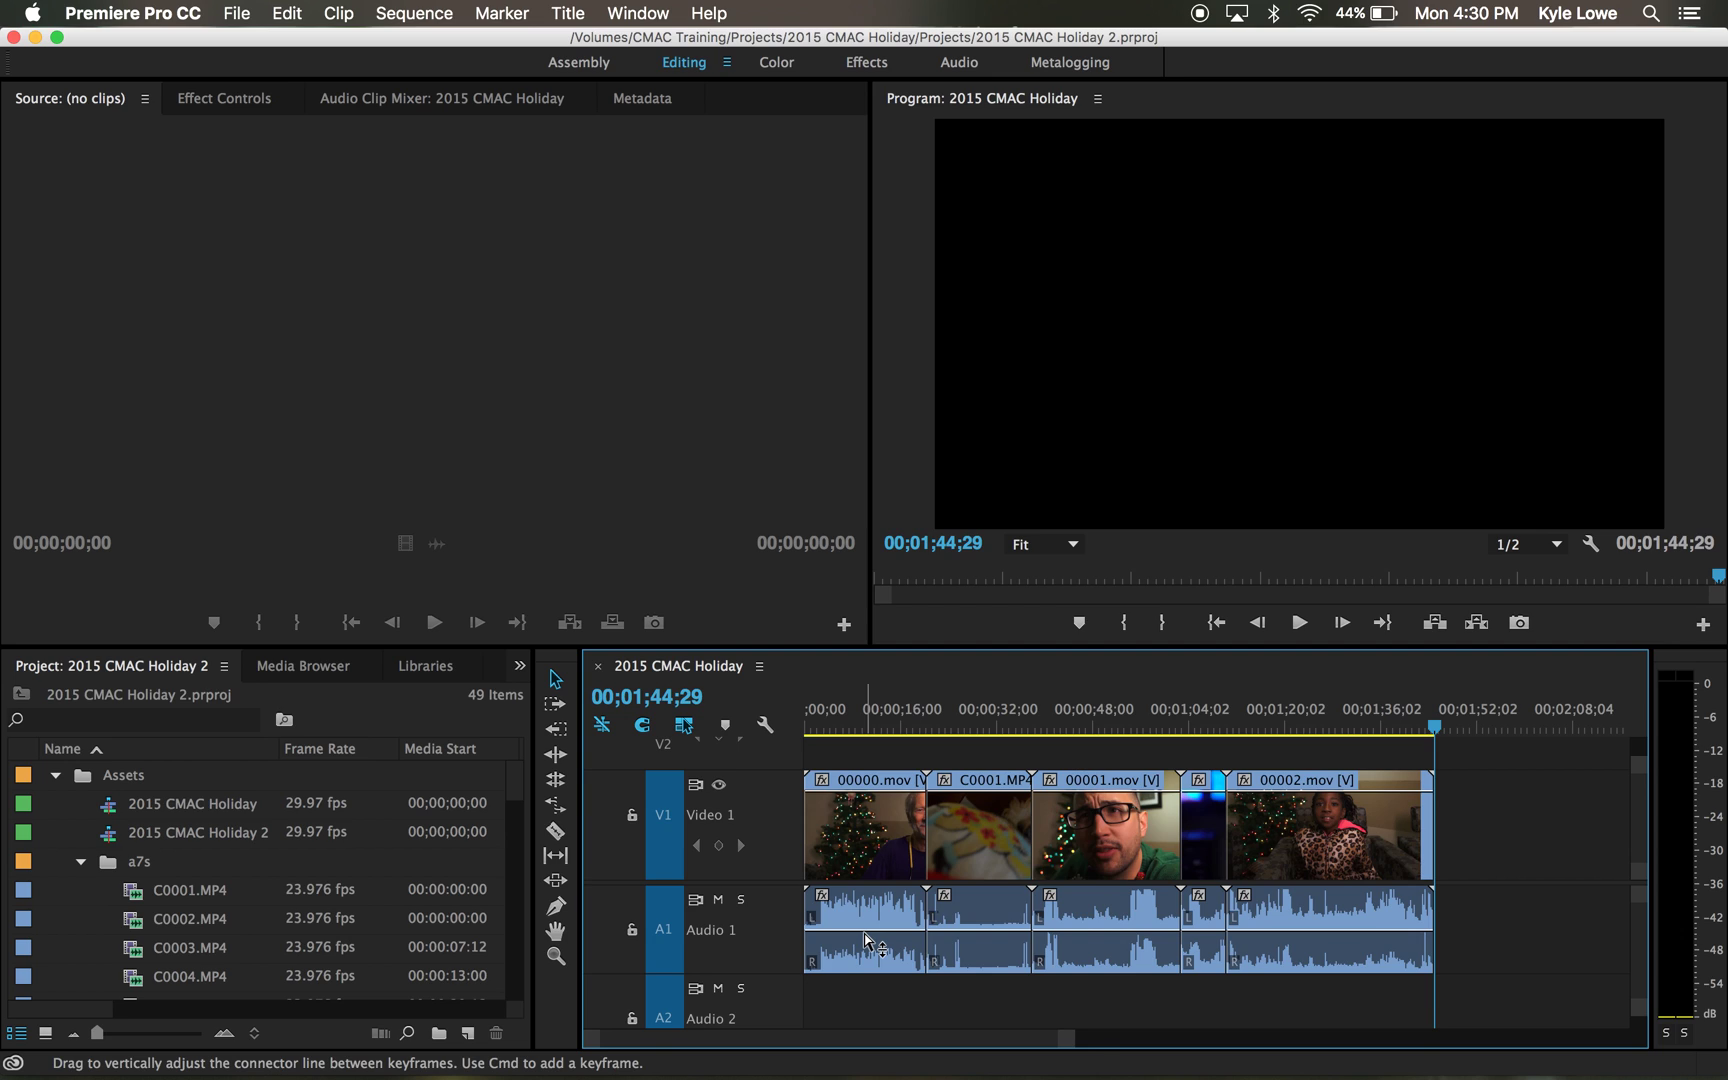
mouse_move(866, 940)
mouse_down()
mouse_move(866, 920)
mouse_move(866, 935)
mouse_up()
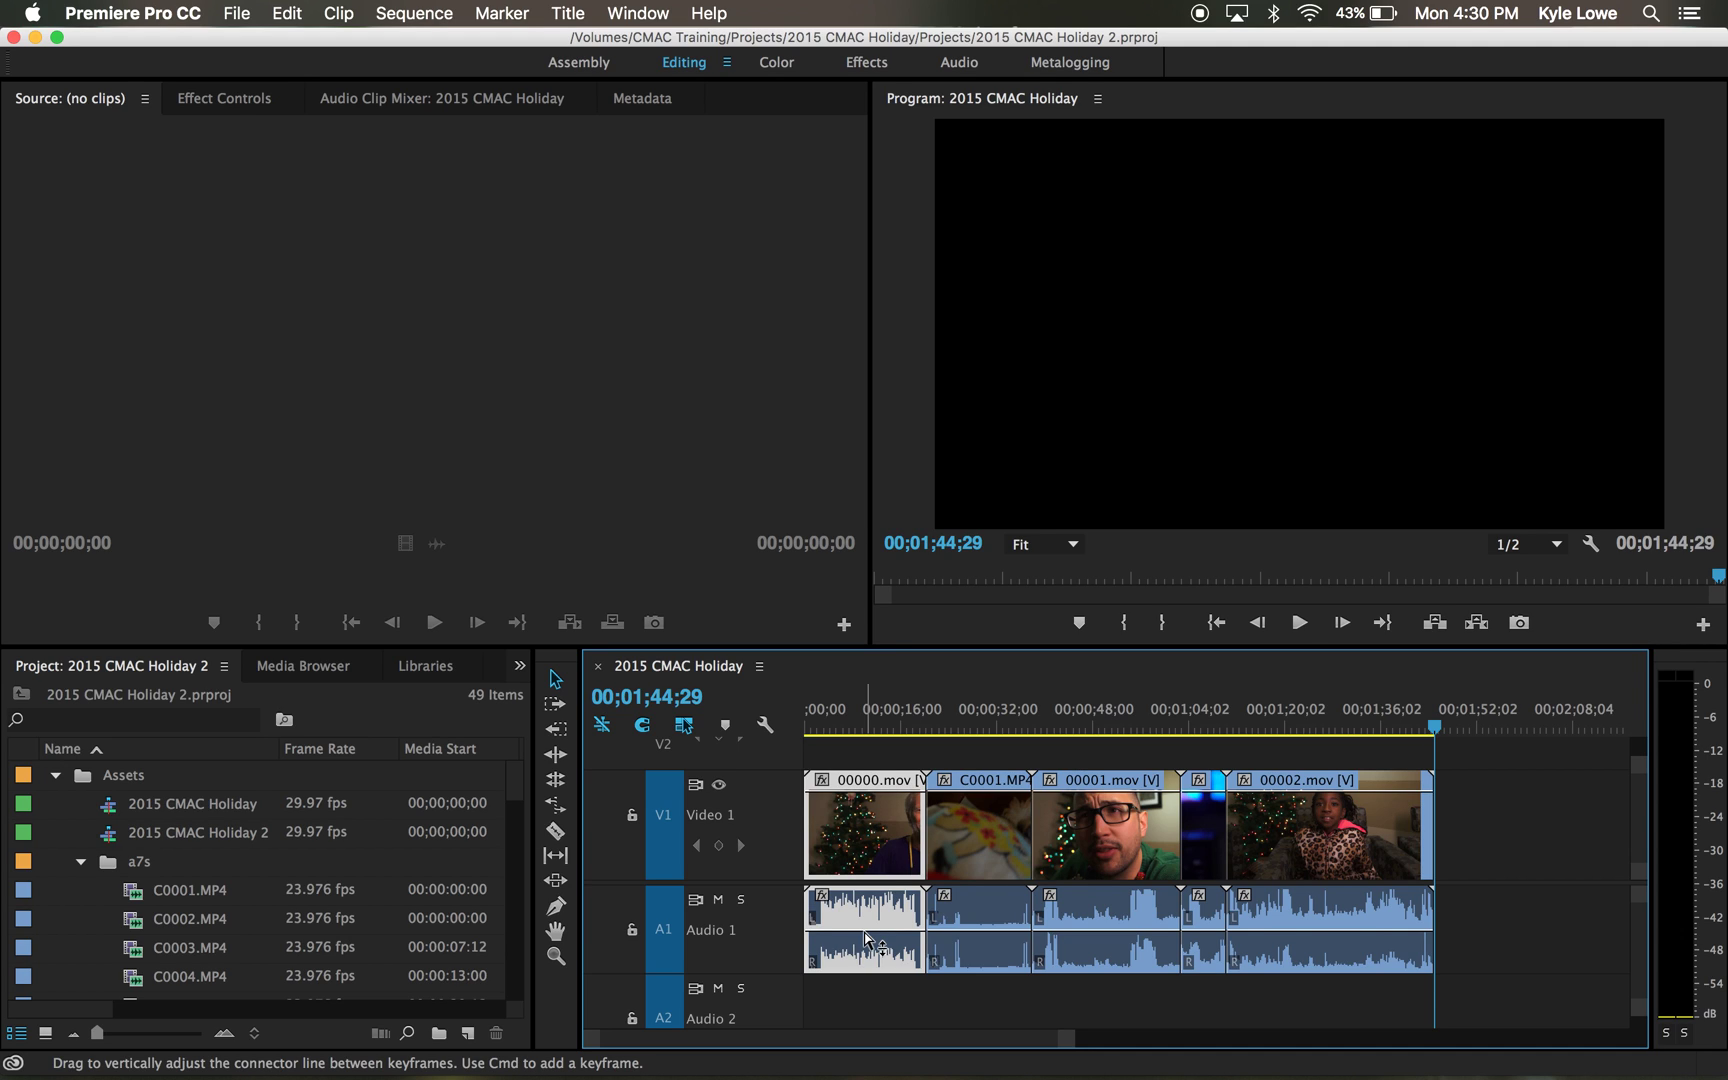
- Pen-key 00000.mov's volume line and drop the middle section to about -2.49 dB
click(555, 906)
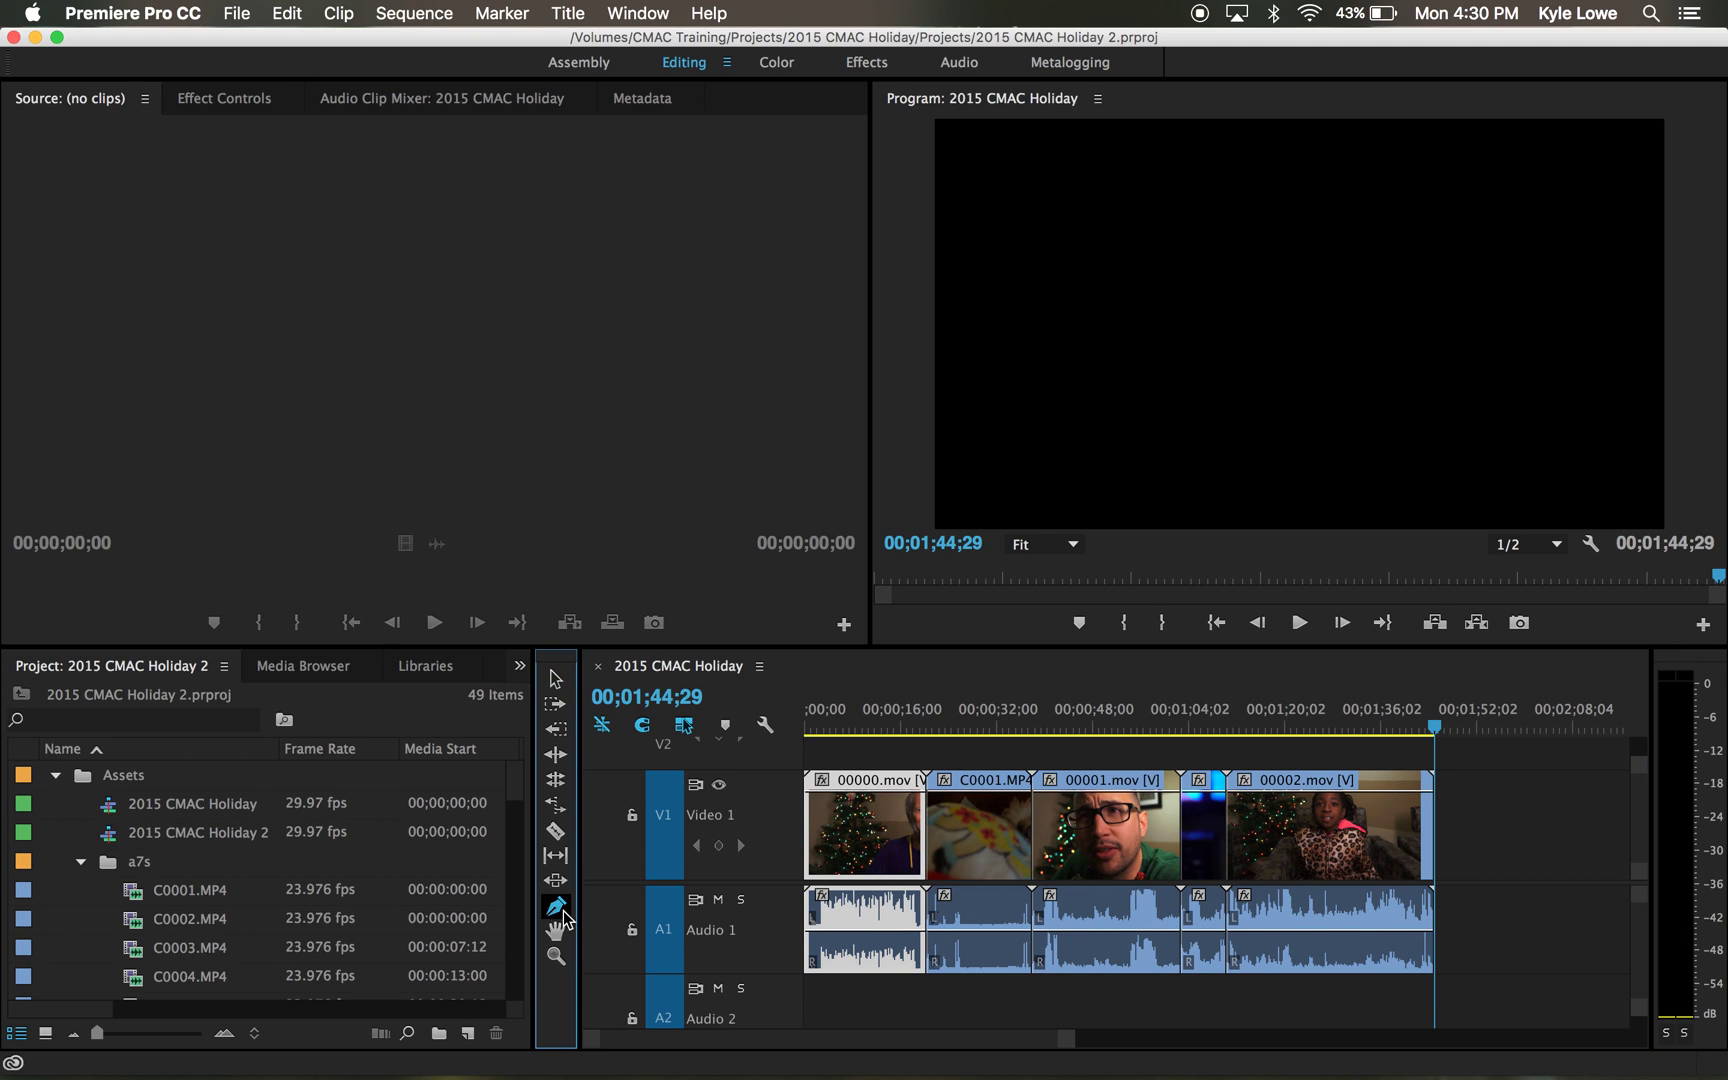
click(837, 931)
click(881, 931)
click(895, 931)
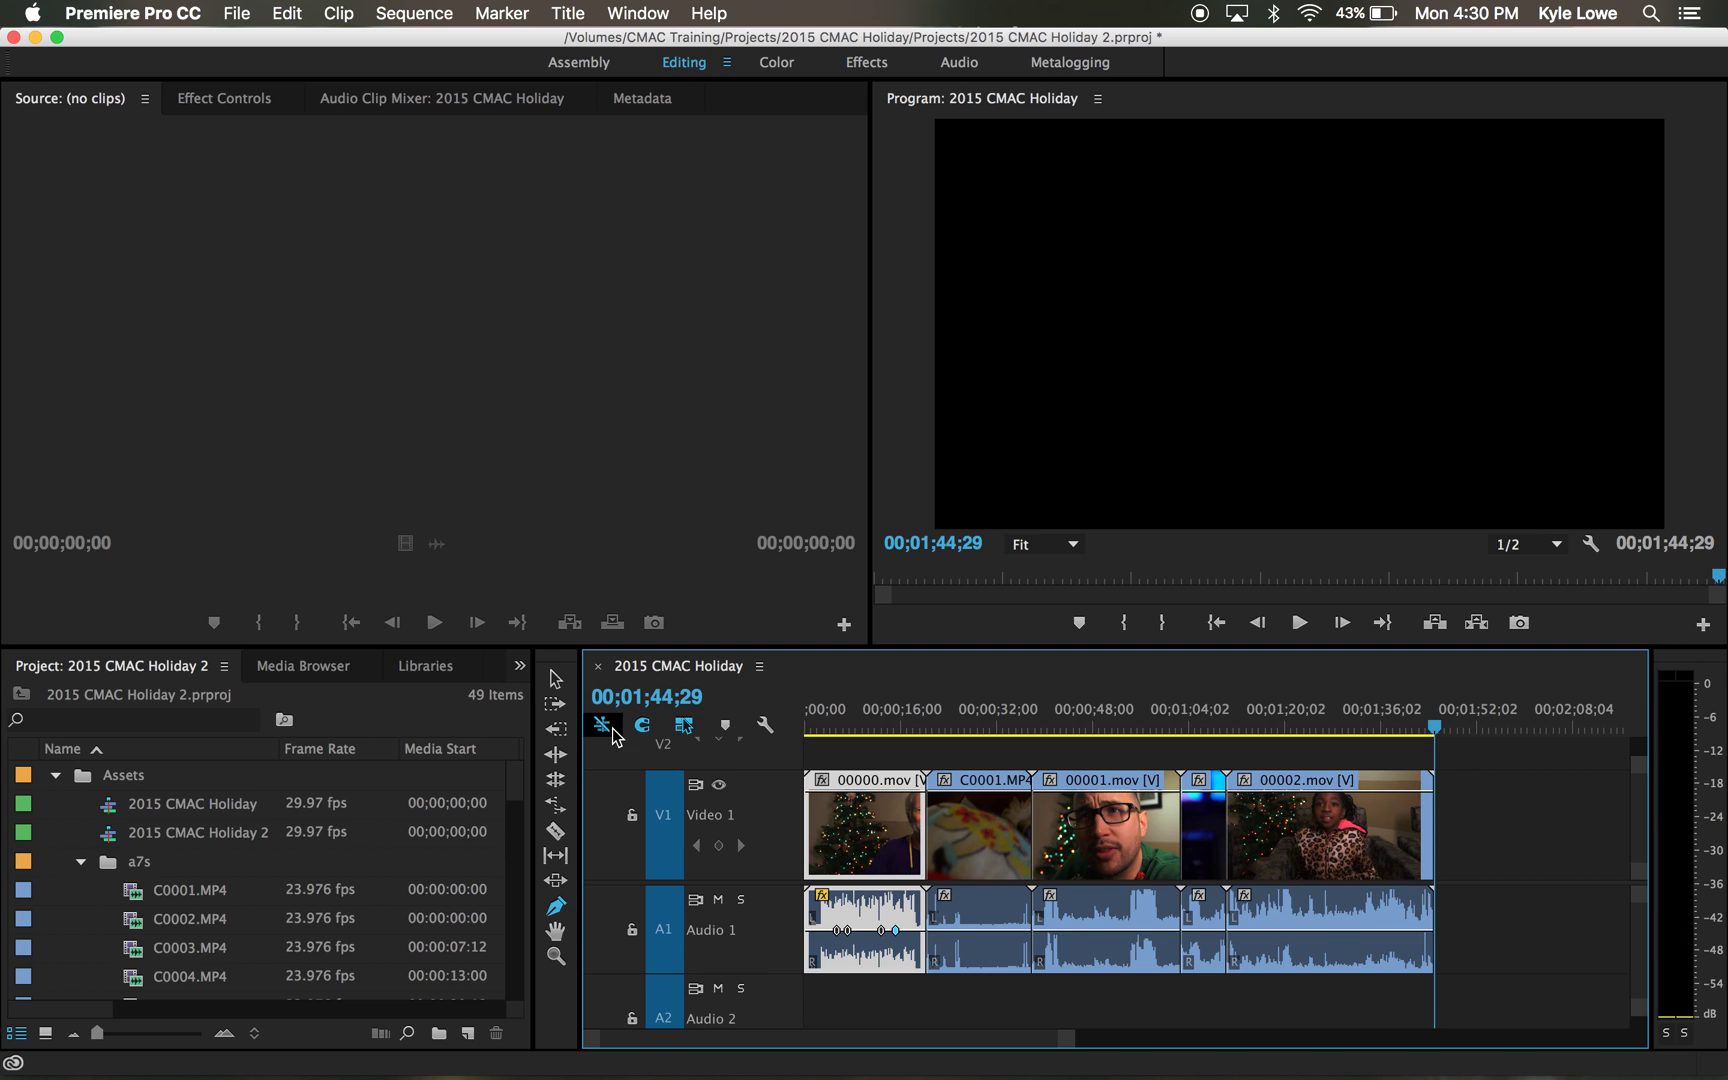
click(557, 682)
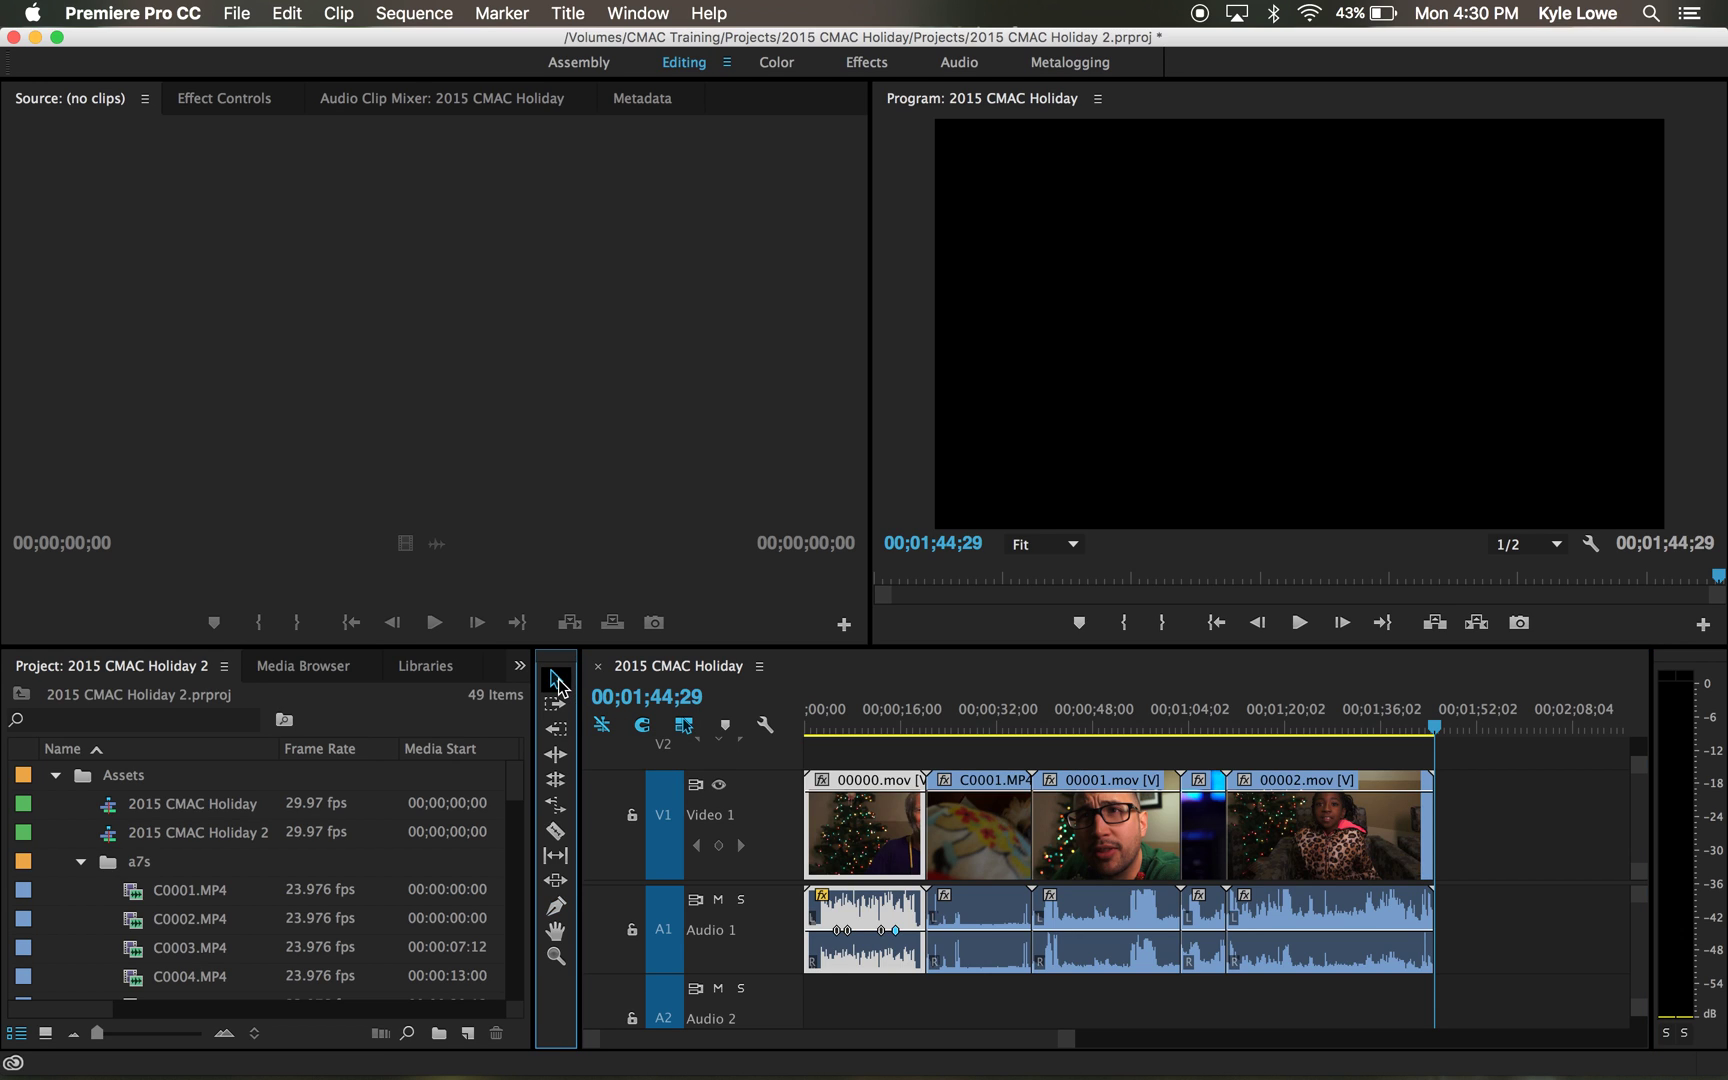
click(869, 939)
drag(869, 939, 866, 944)
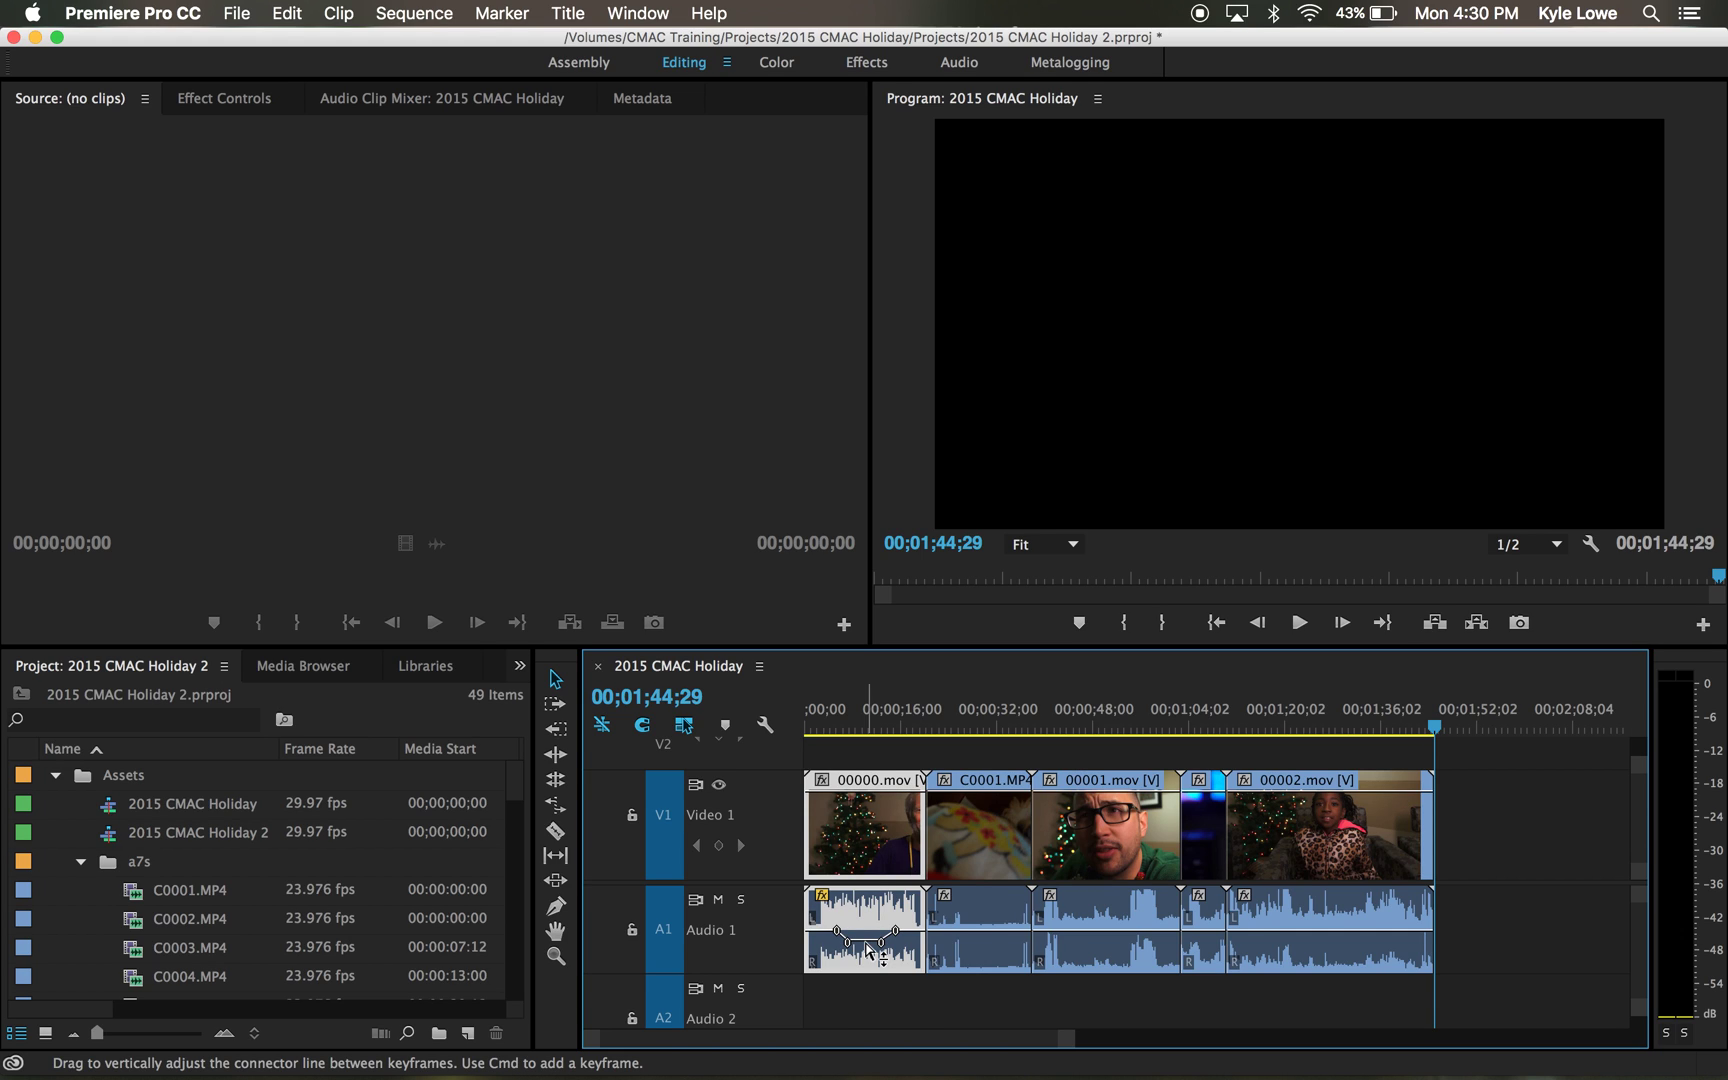
mouse_move(867, 946)
- Find 'fill' in the Effects panel and apply Fill Left with Right to 00000.mov
click(519, 665)
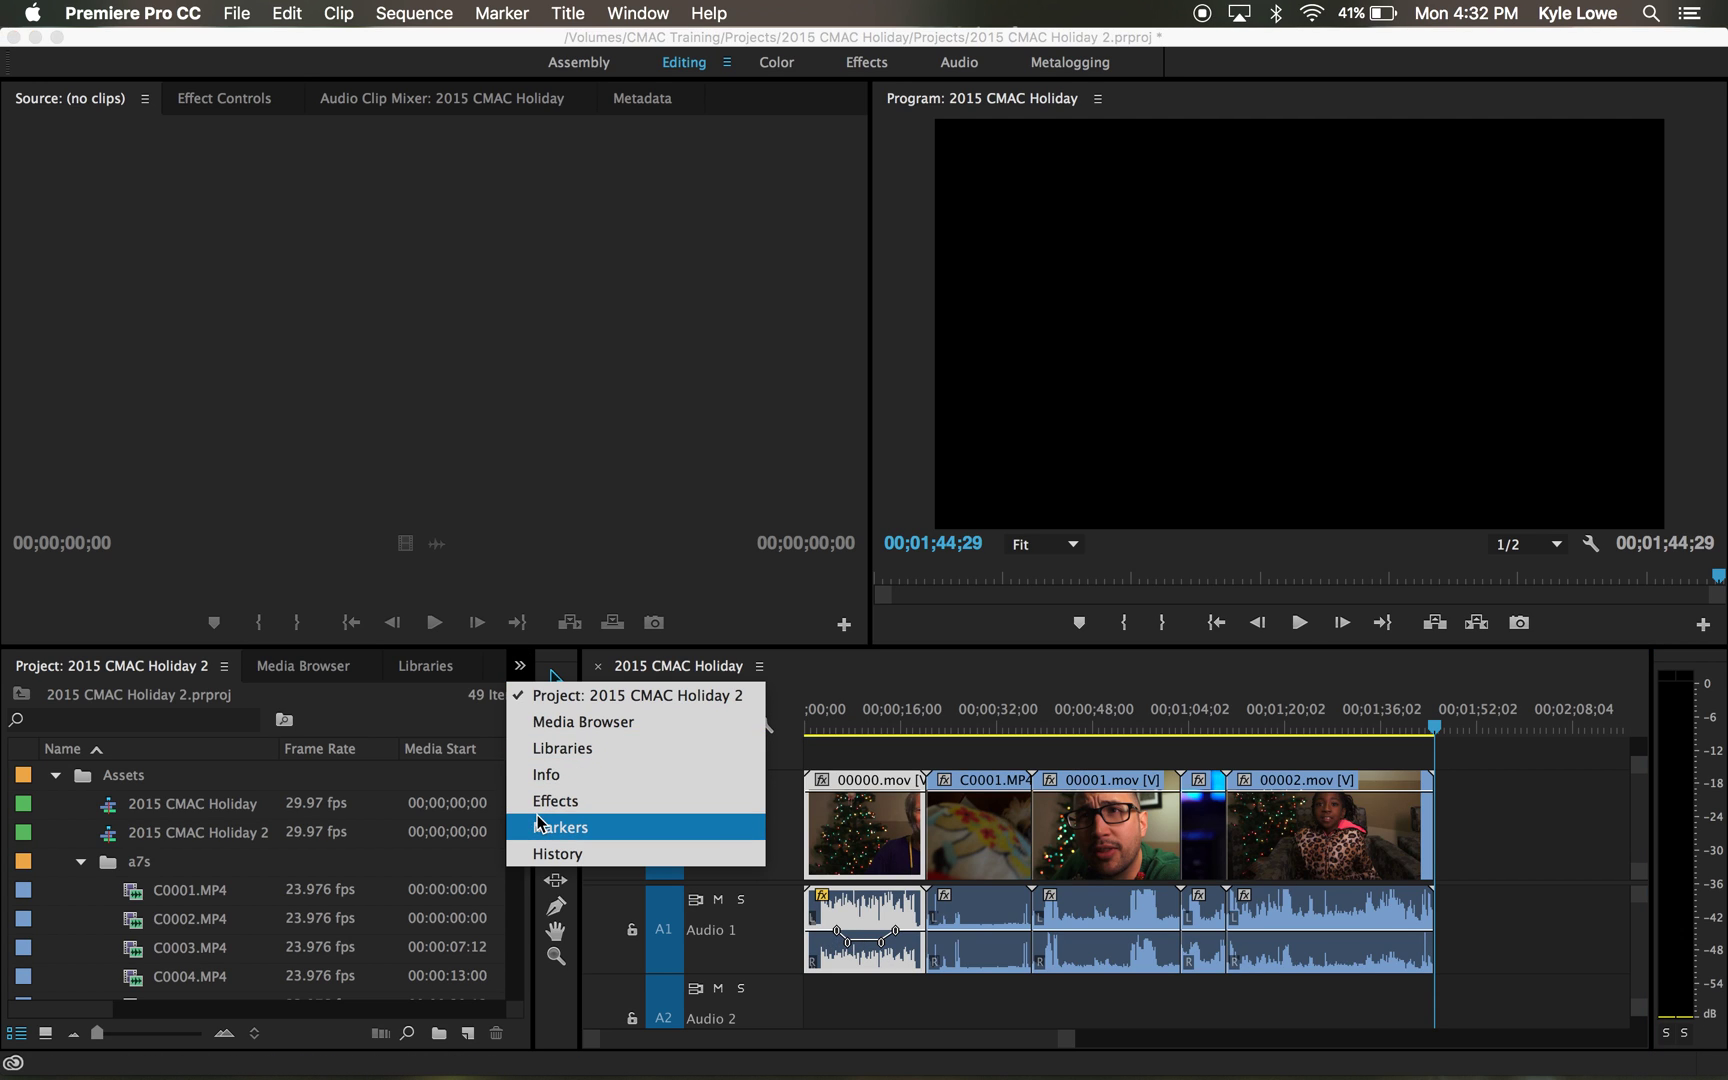
click(540, 801)
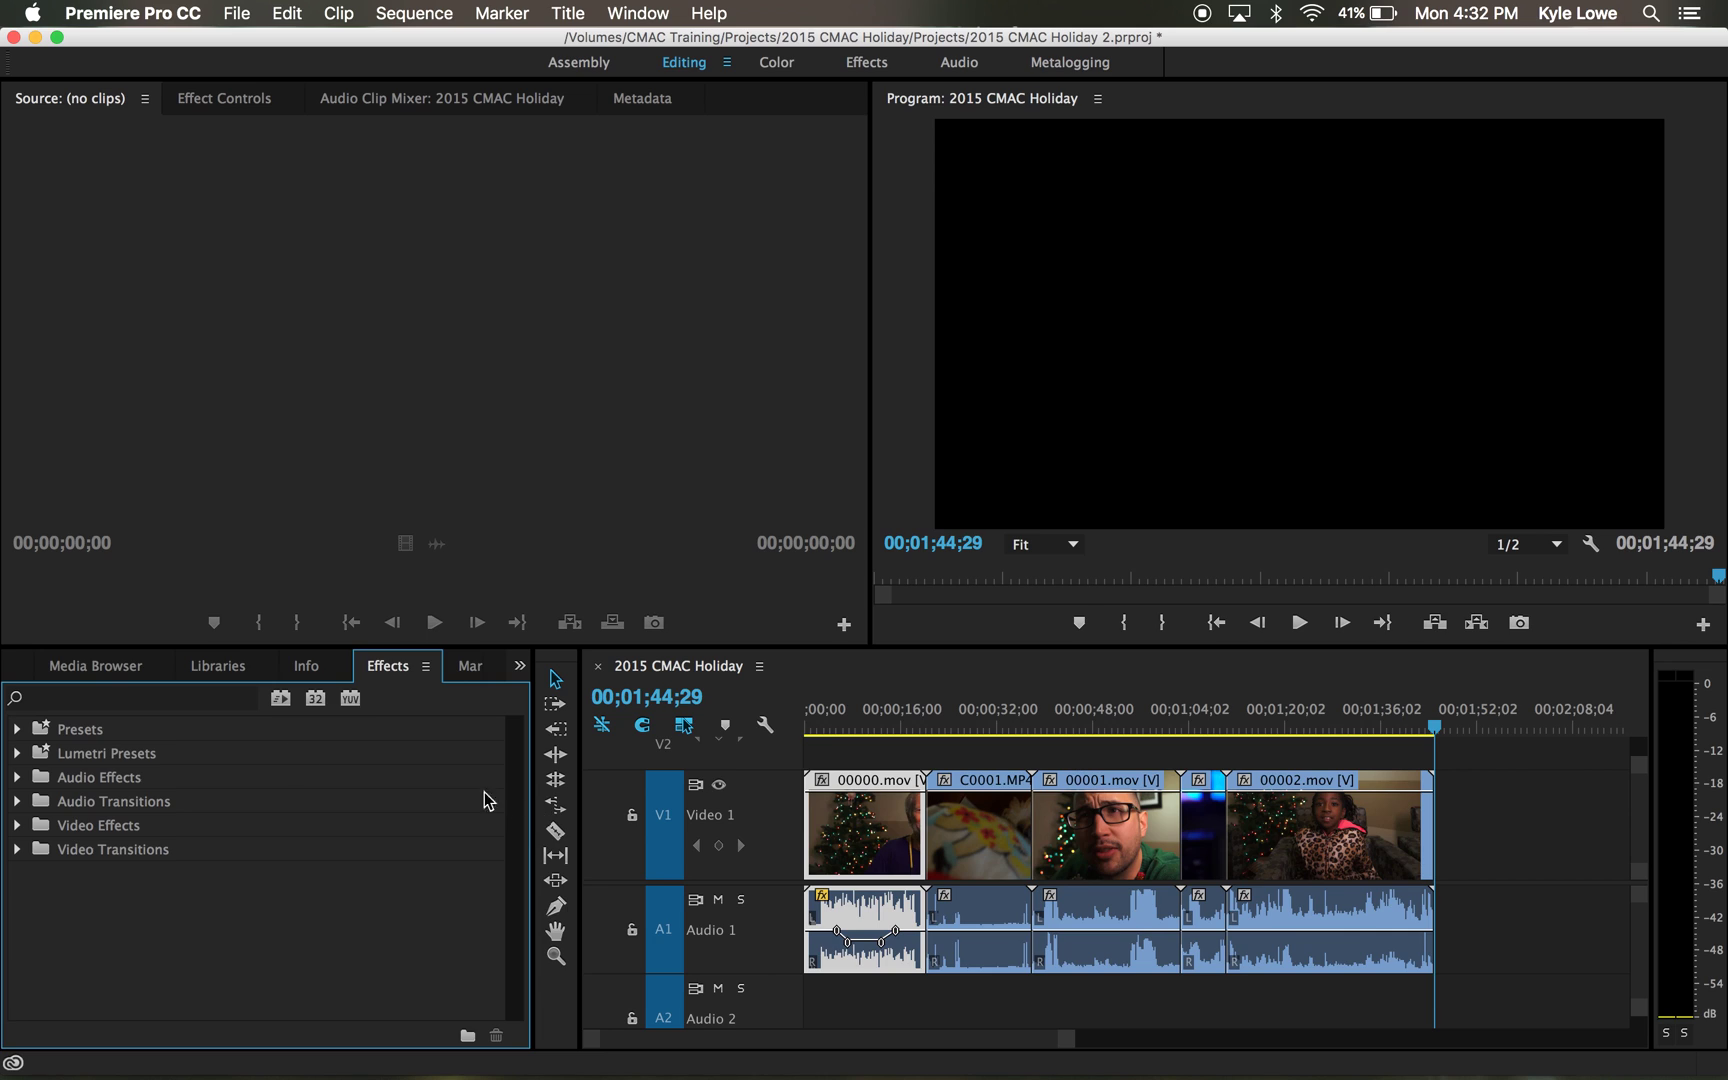
click(18, 777)
click(75, 700)
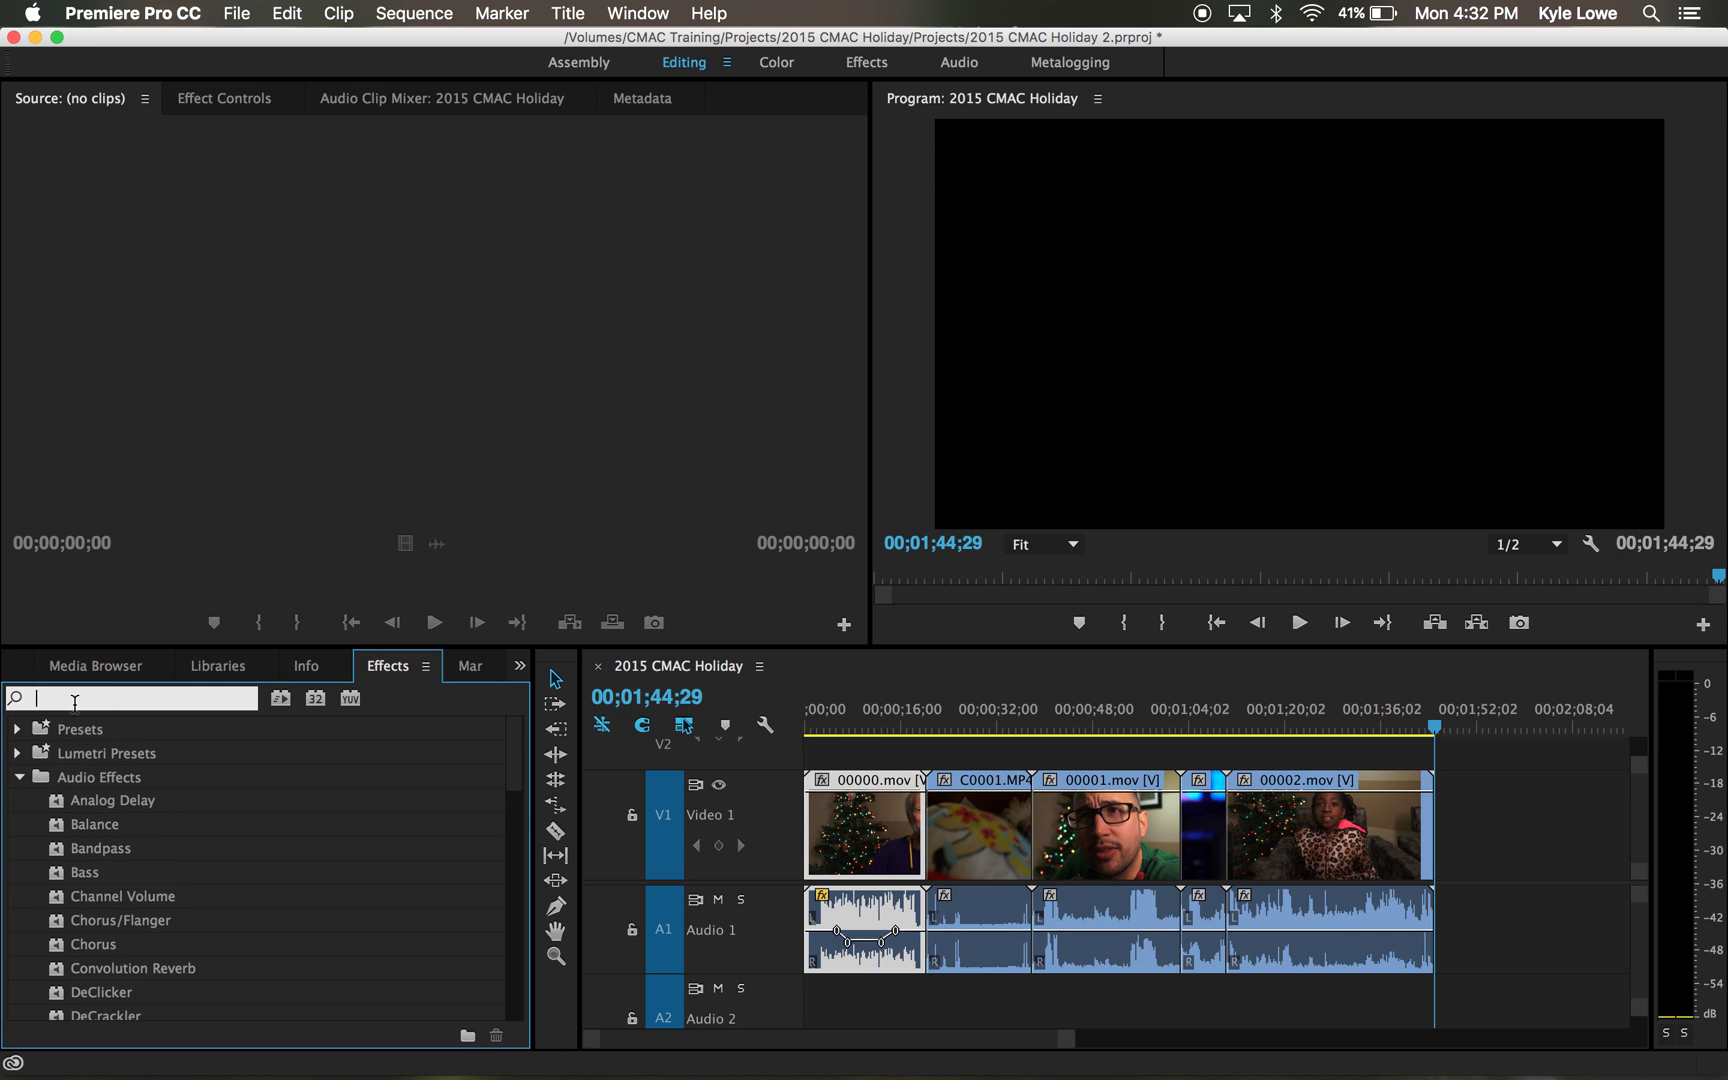
text(fill)
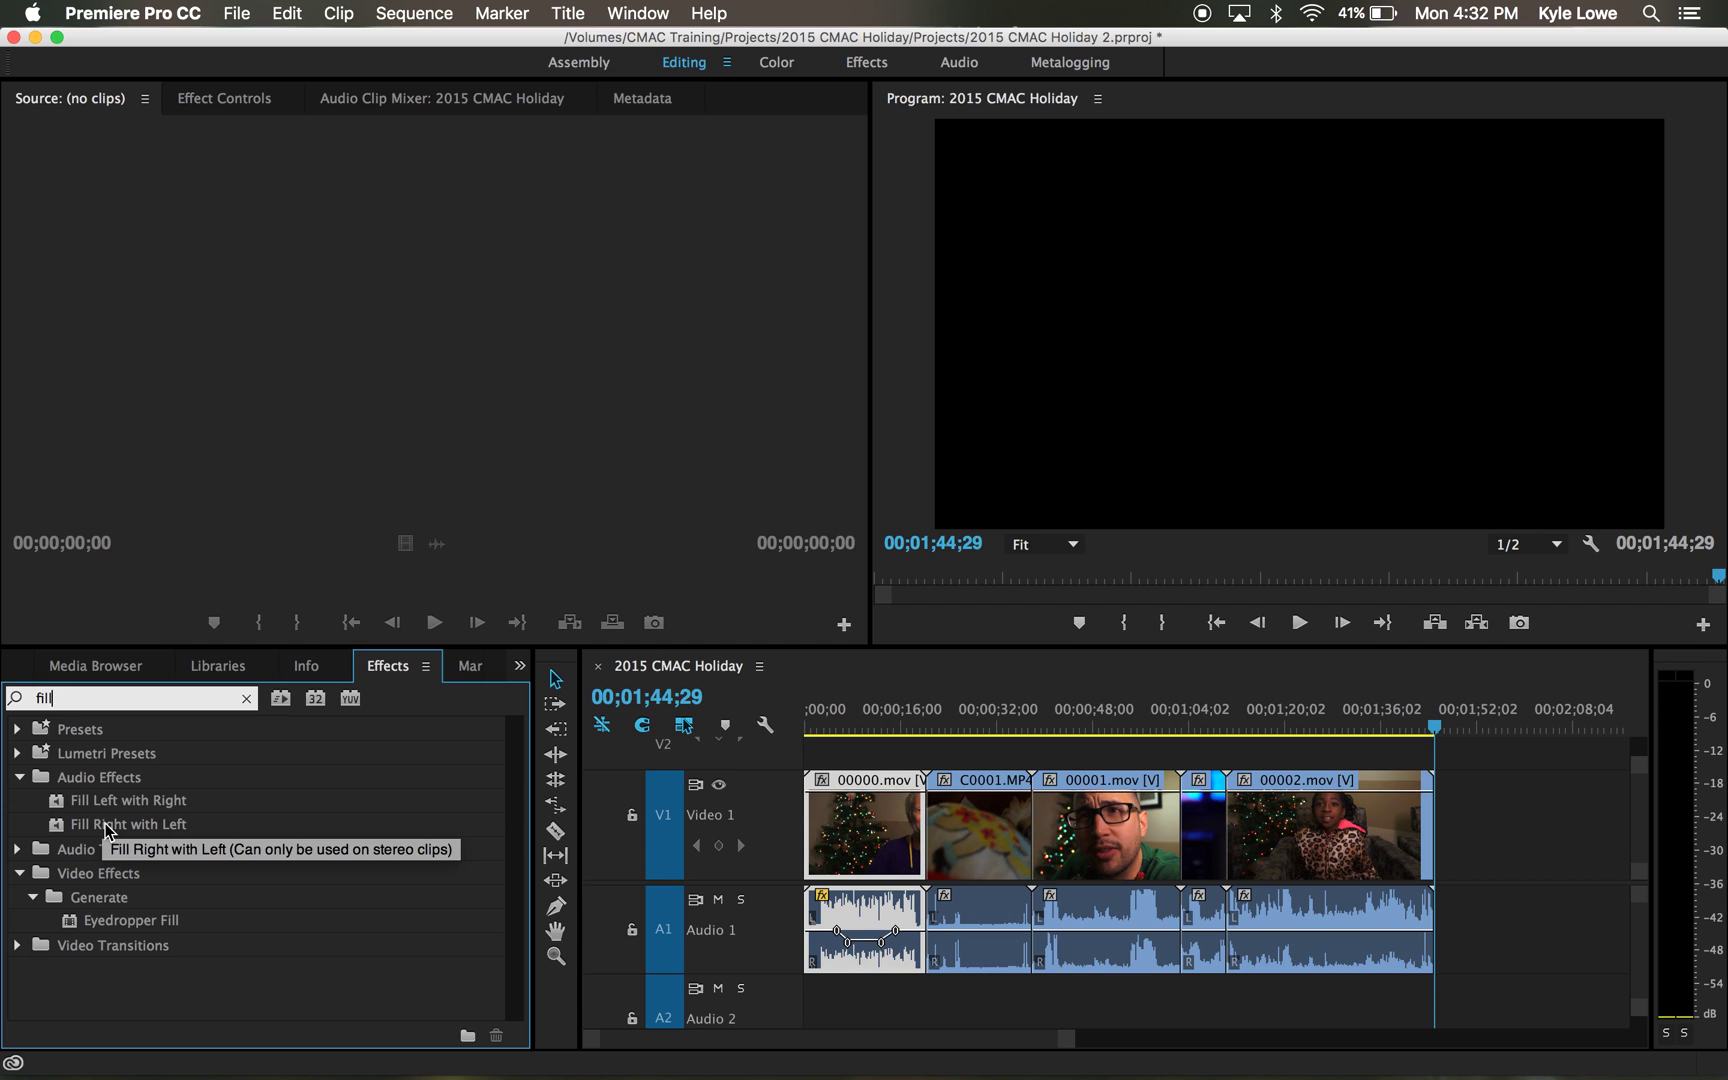
click(840, 845)
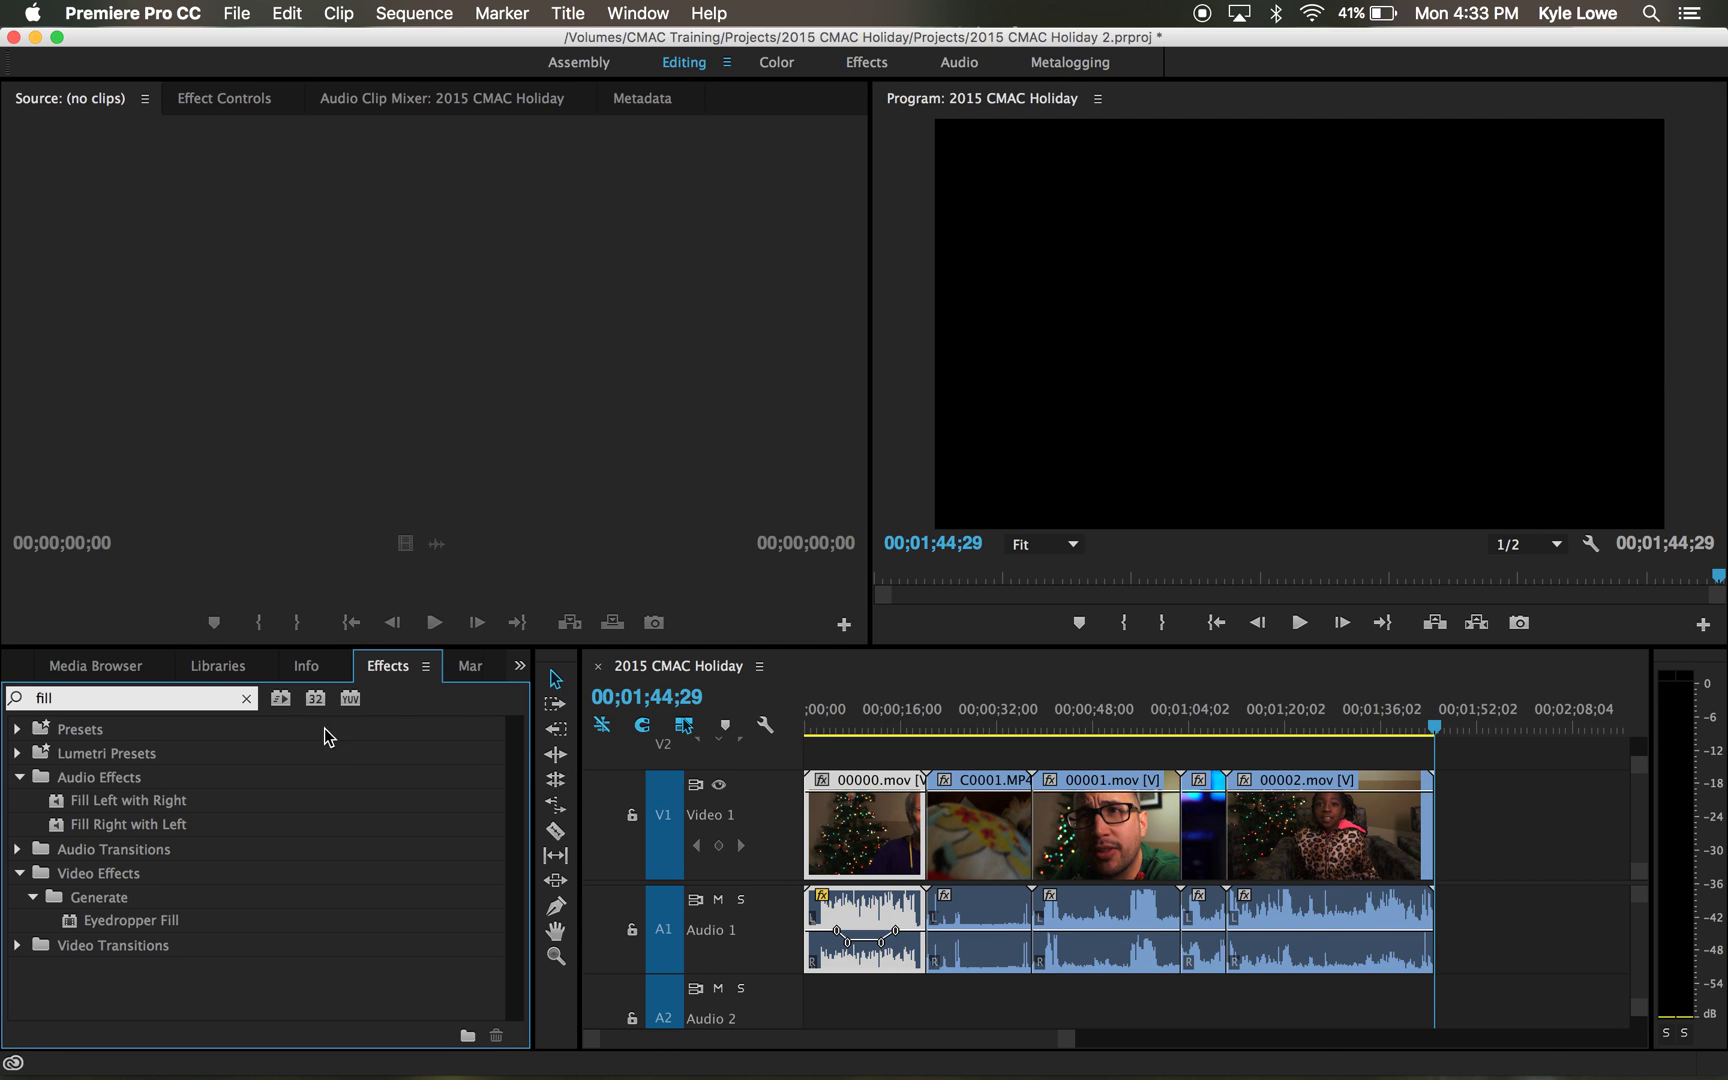
drag(107, 812, 875, 832)
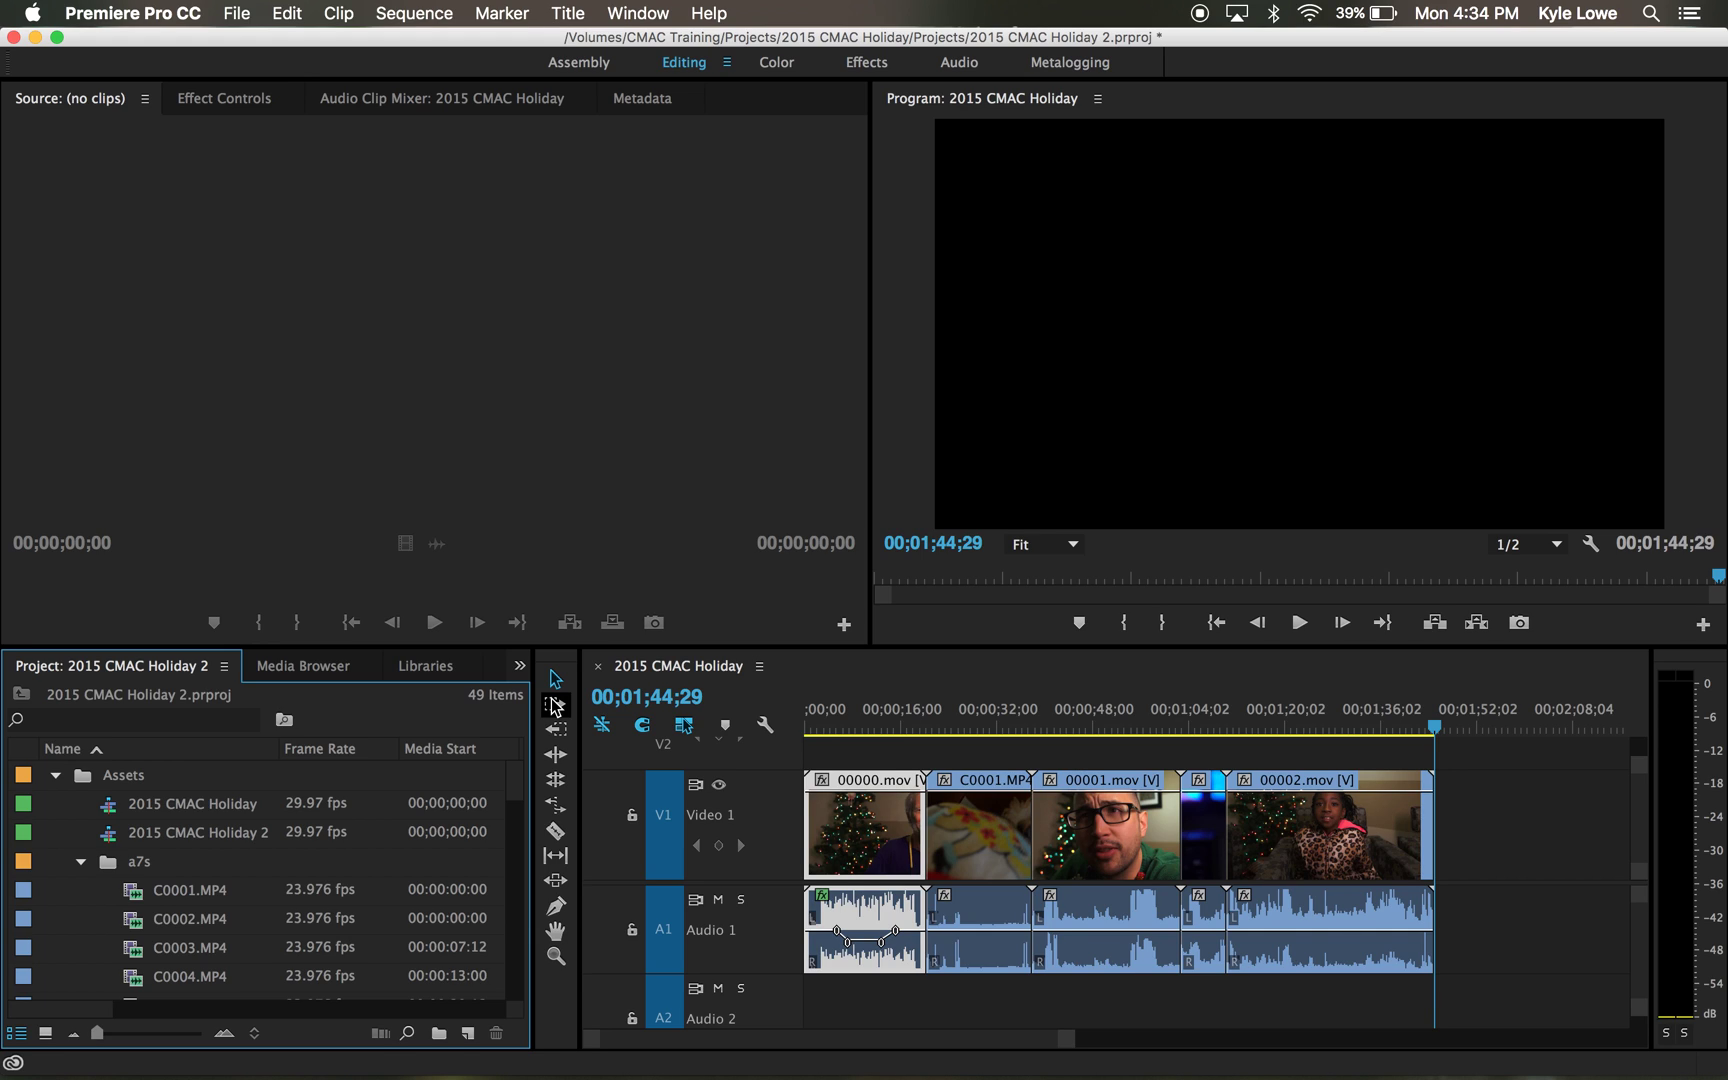
- In Audio preferences, set Default Audio Tracks for Stereo Media to Mono
click(181, 20)
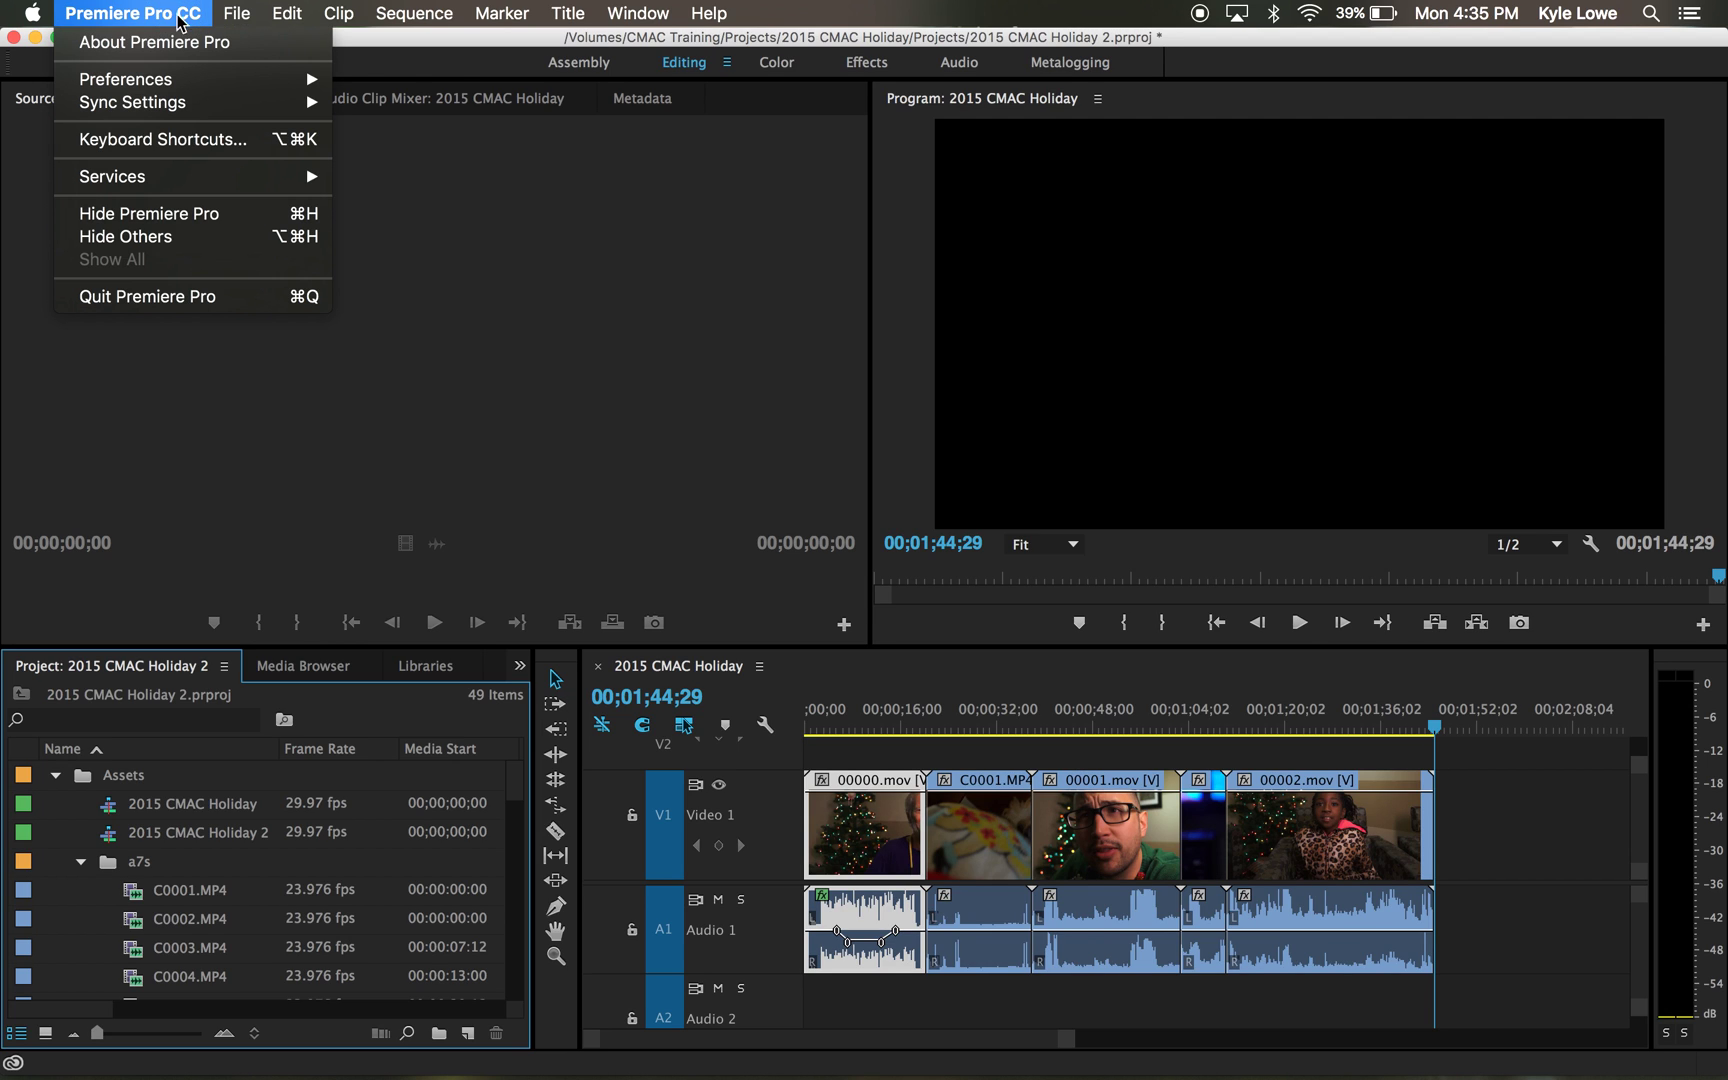
mouse_move(185, 79)
click(392, 128)
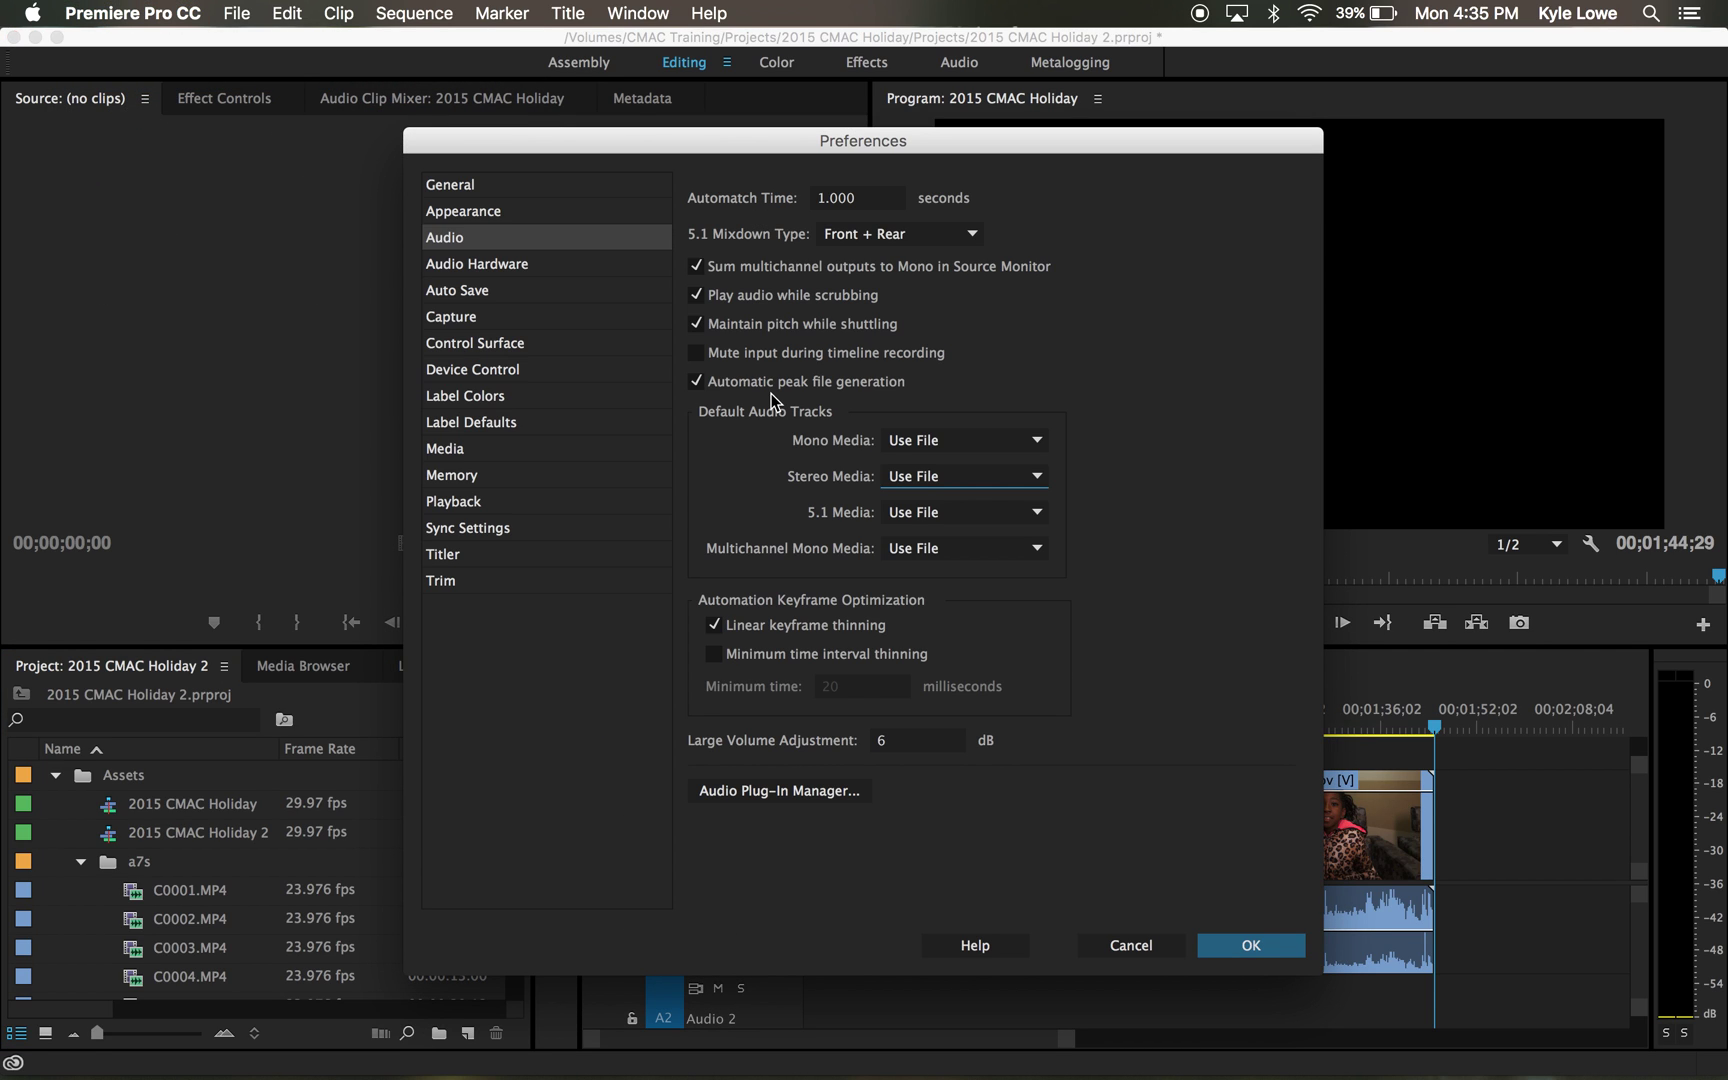
click(922, 477)
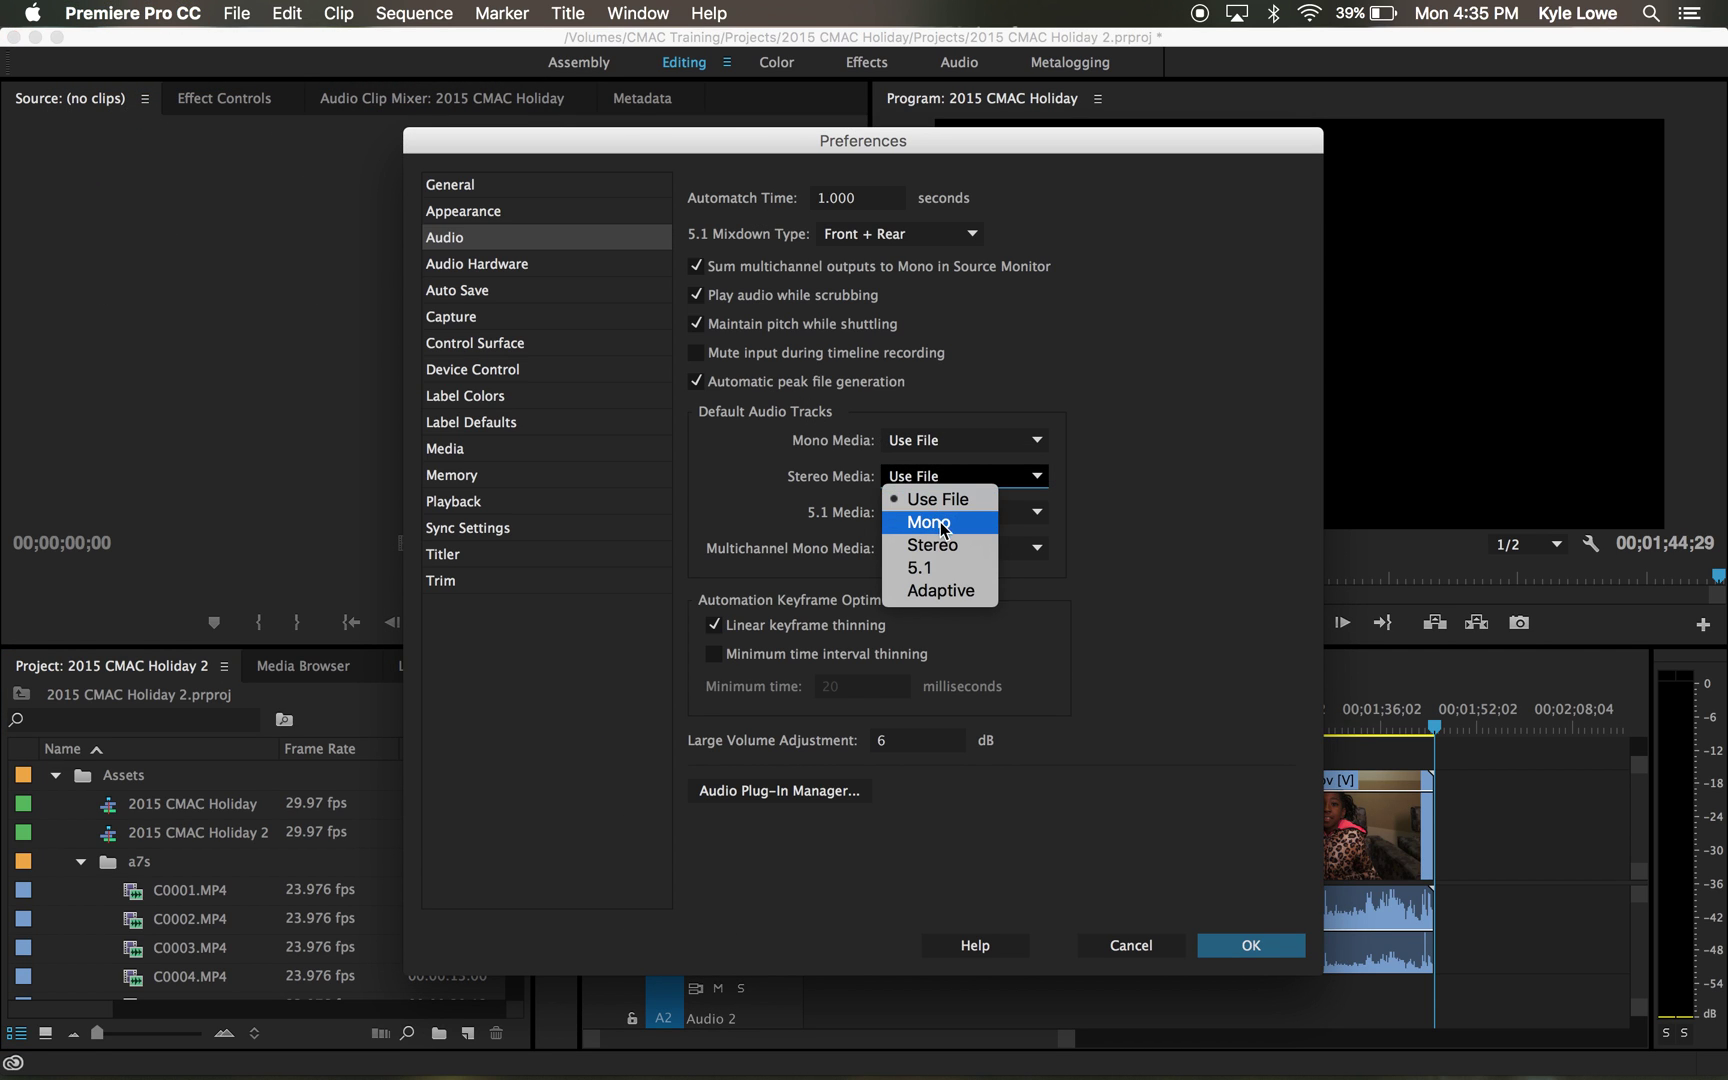
click(942, 523)
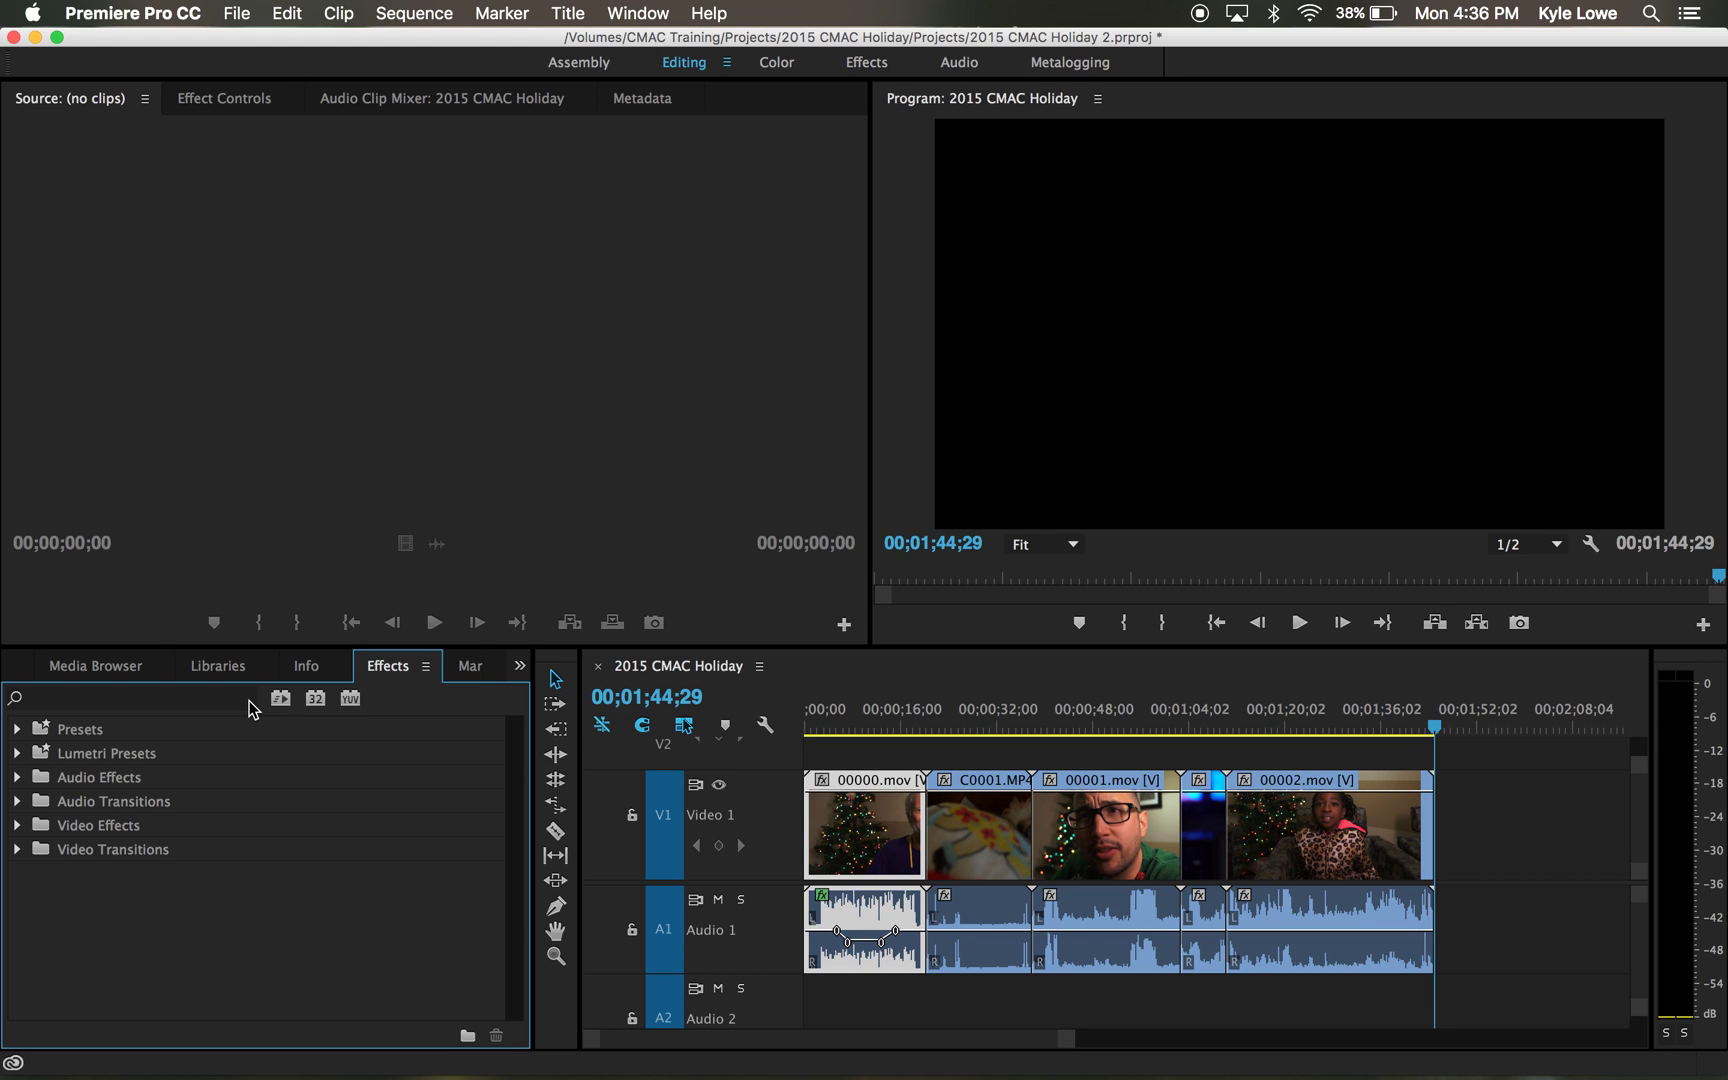
- Expand Audio Transitions > Crossfade and drag Constant Power toward the Audio 1 clips
click(17, 801)
click(32, 826)
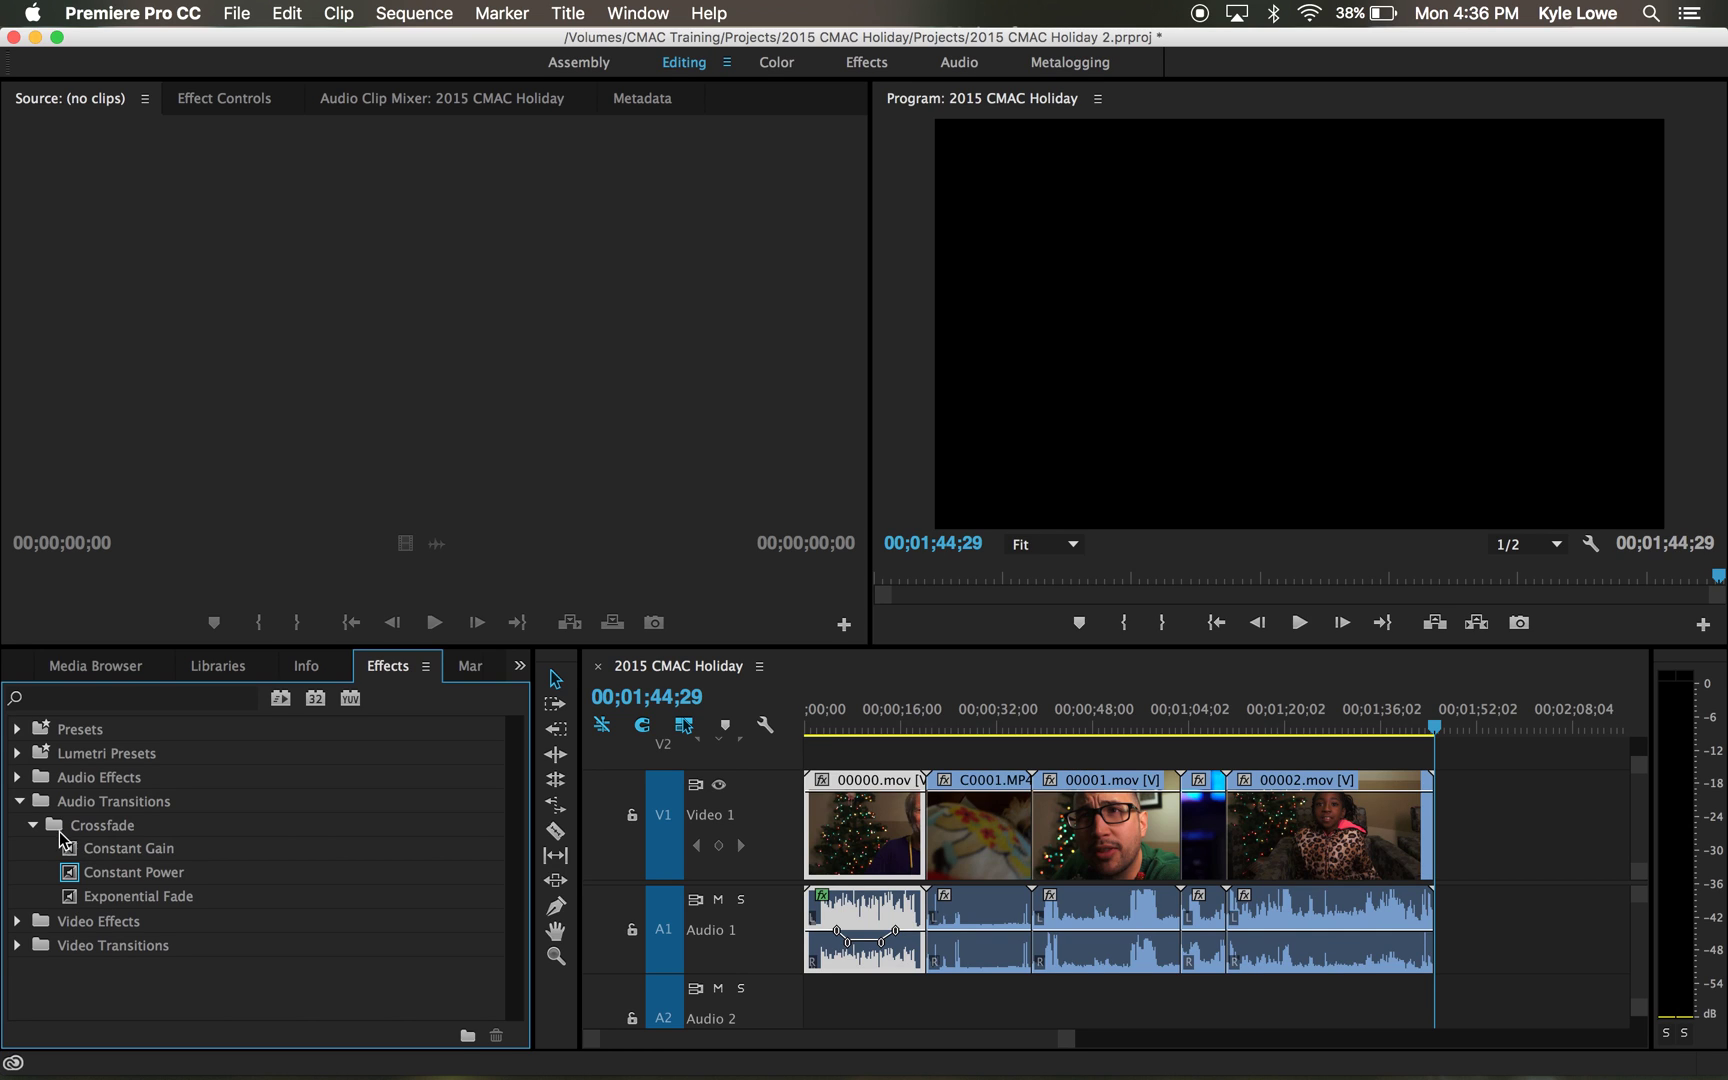
click(107, 874)
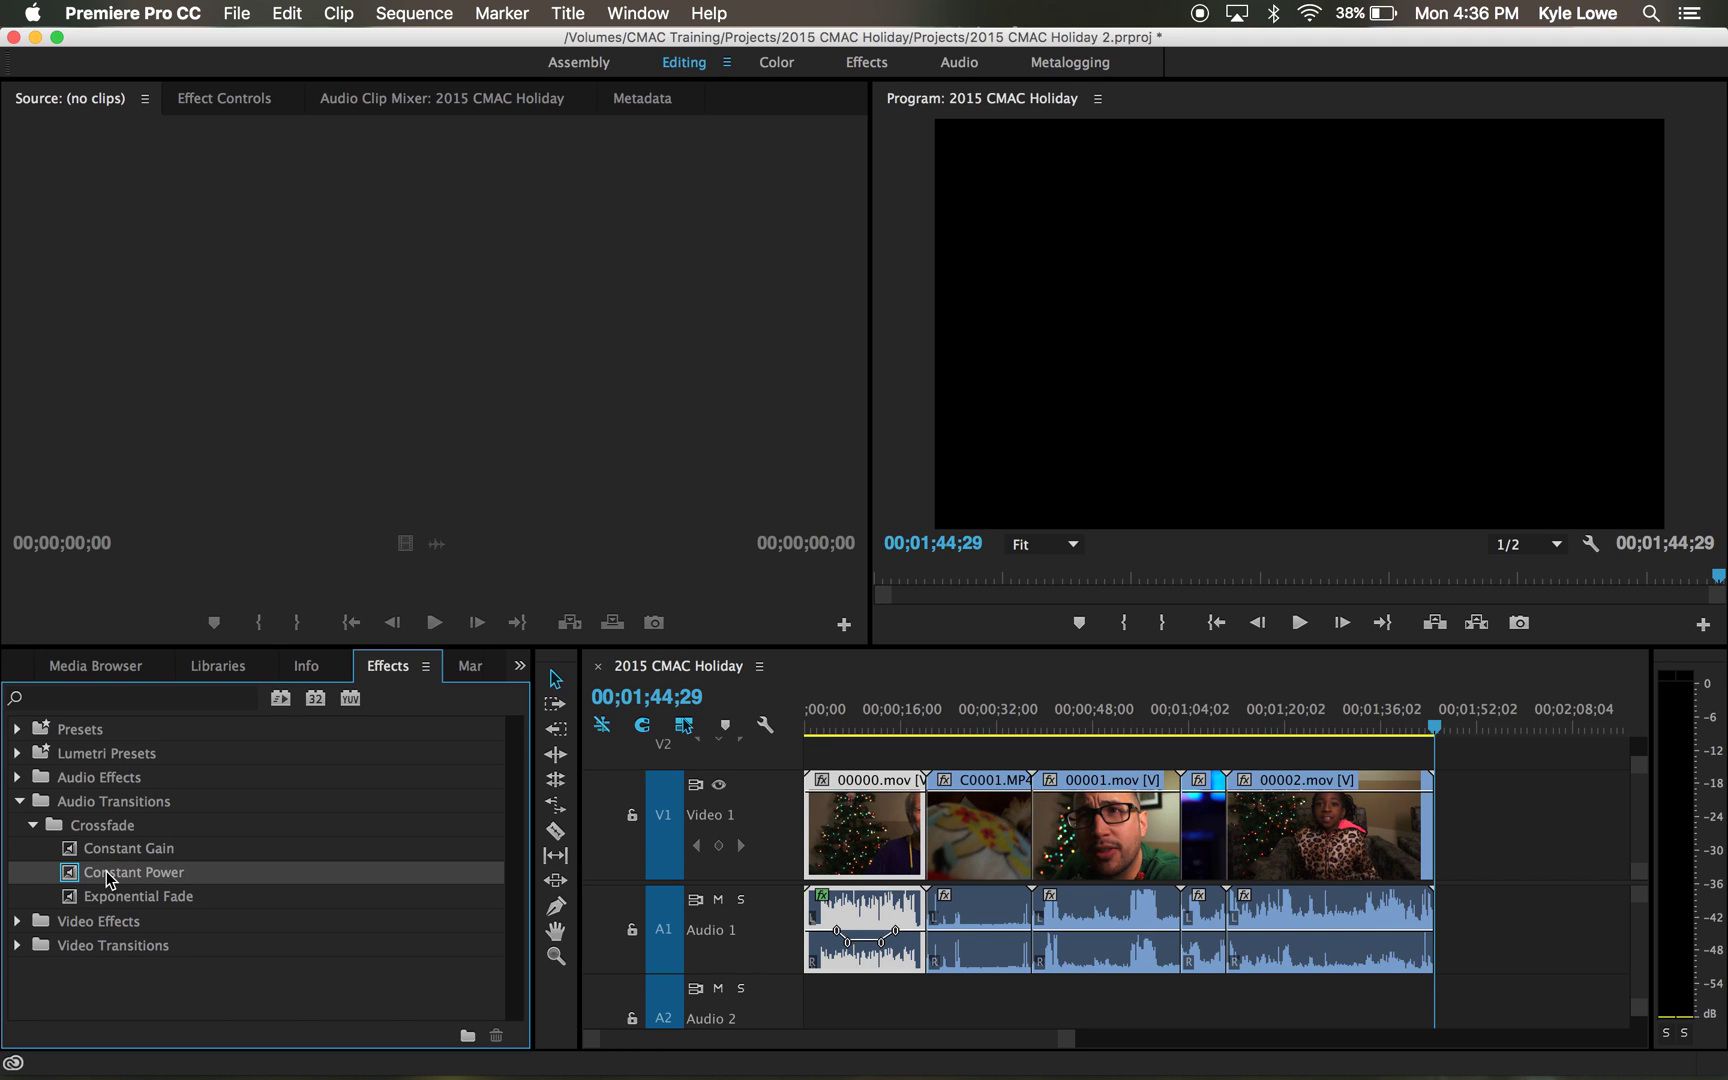
drag(72, 872, 809, 907)
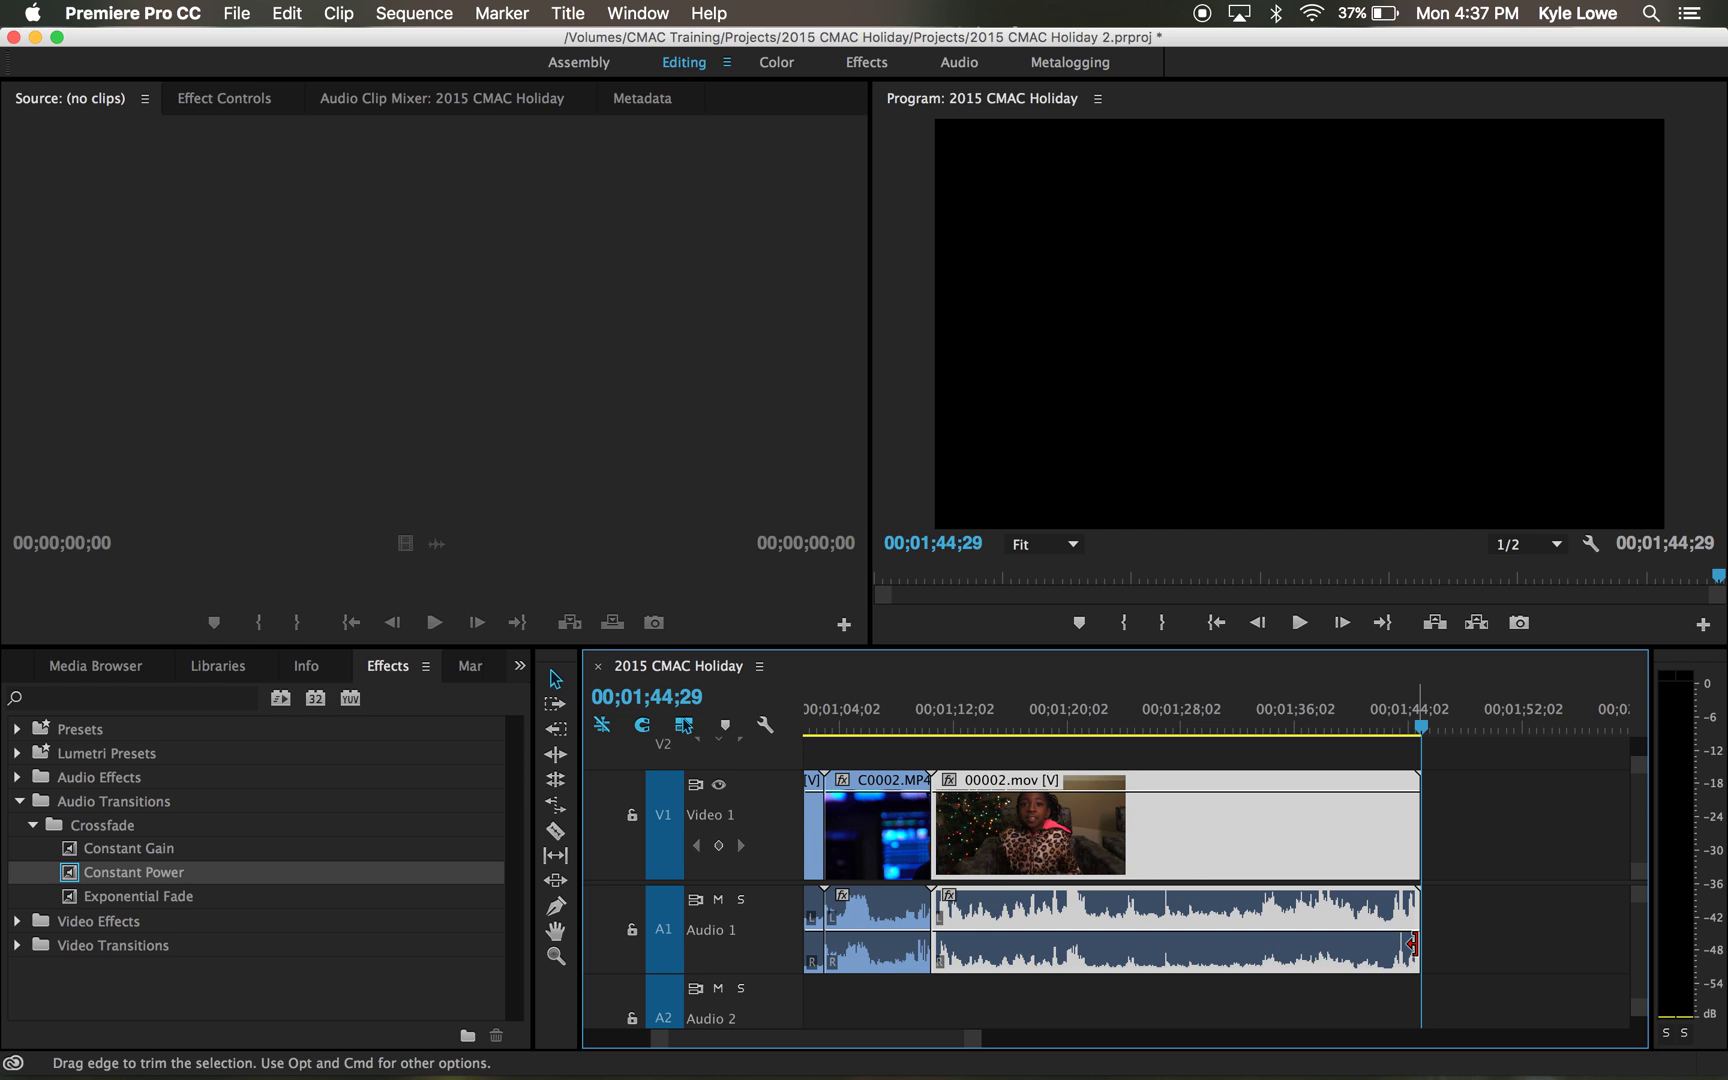
- Apply default transitions at 00002.mov's end and adjust the Constant Power crossfade length
right_click(1412, 944)
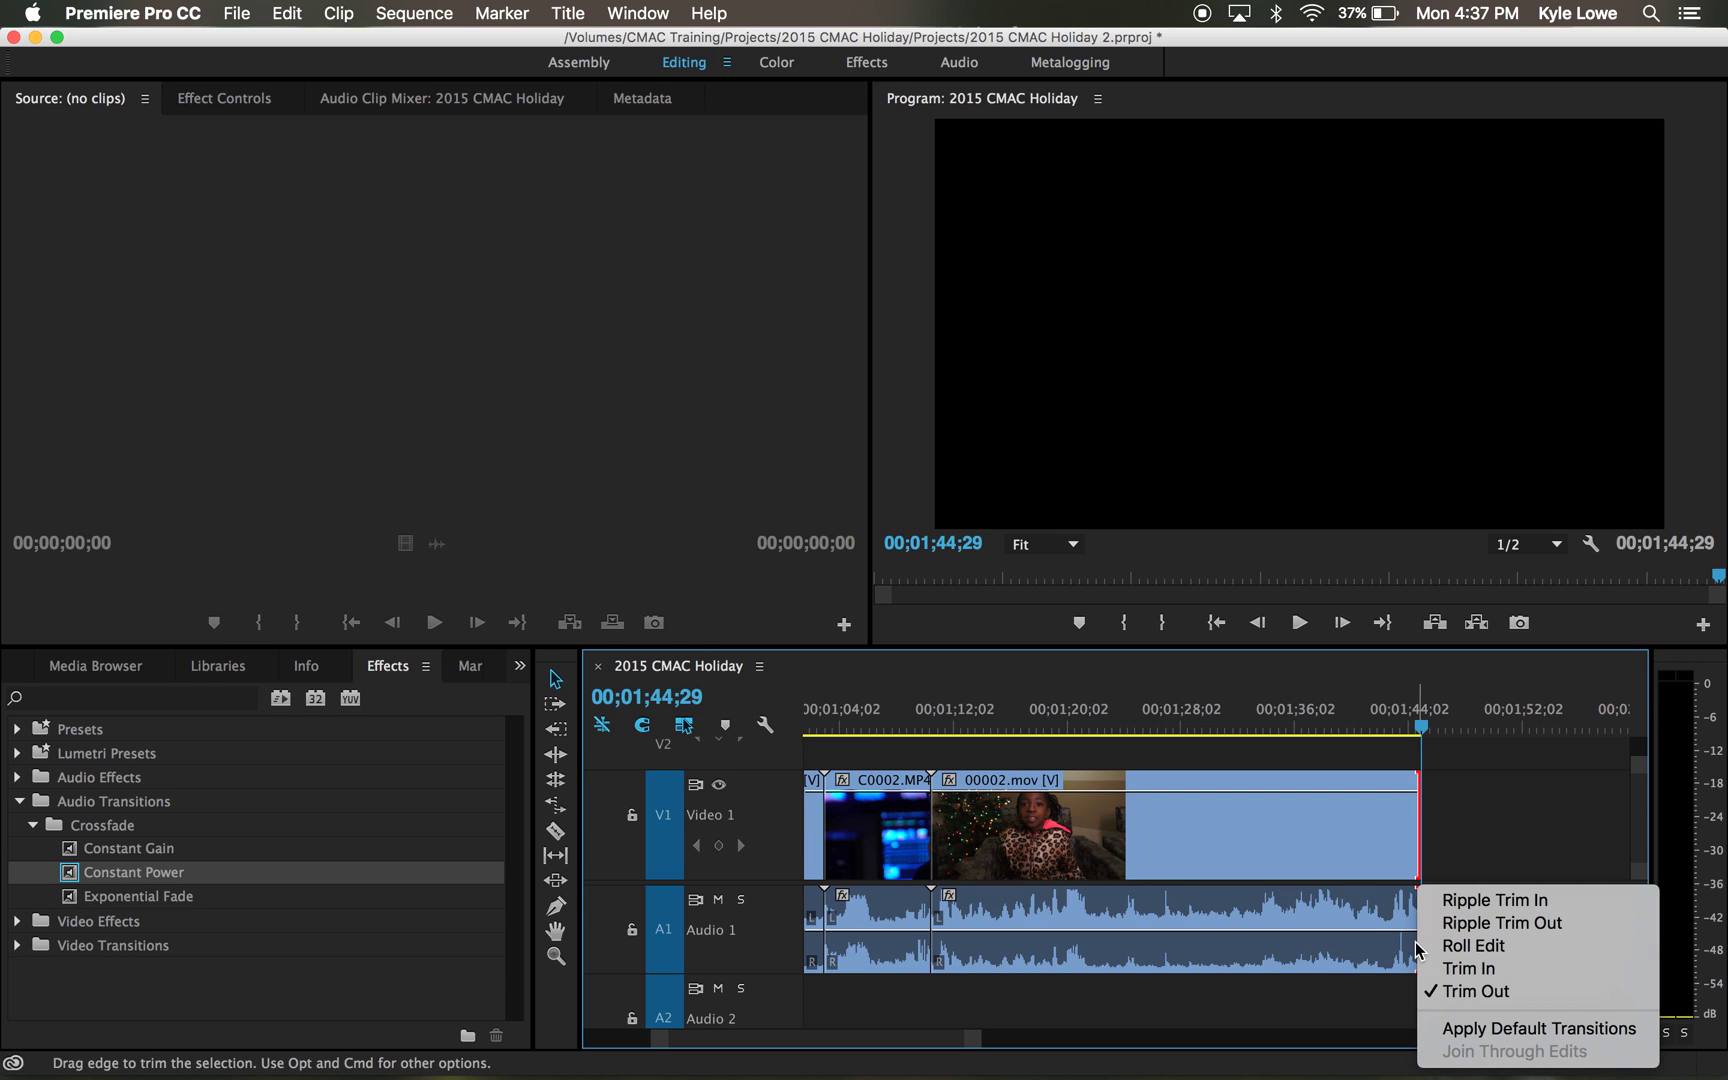
click(1527, 1030)
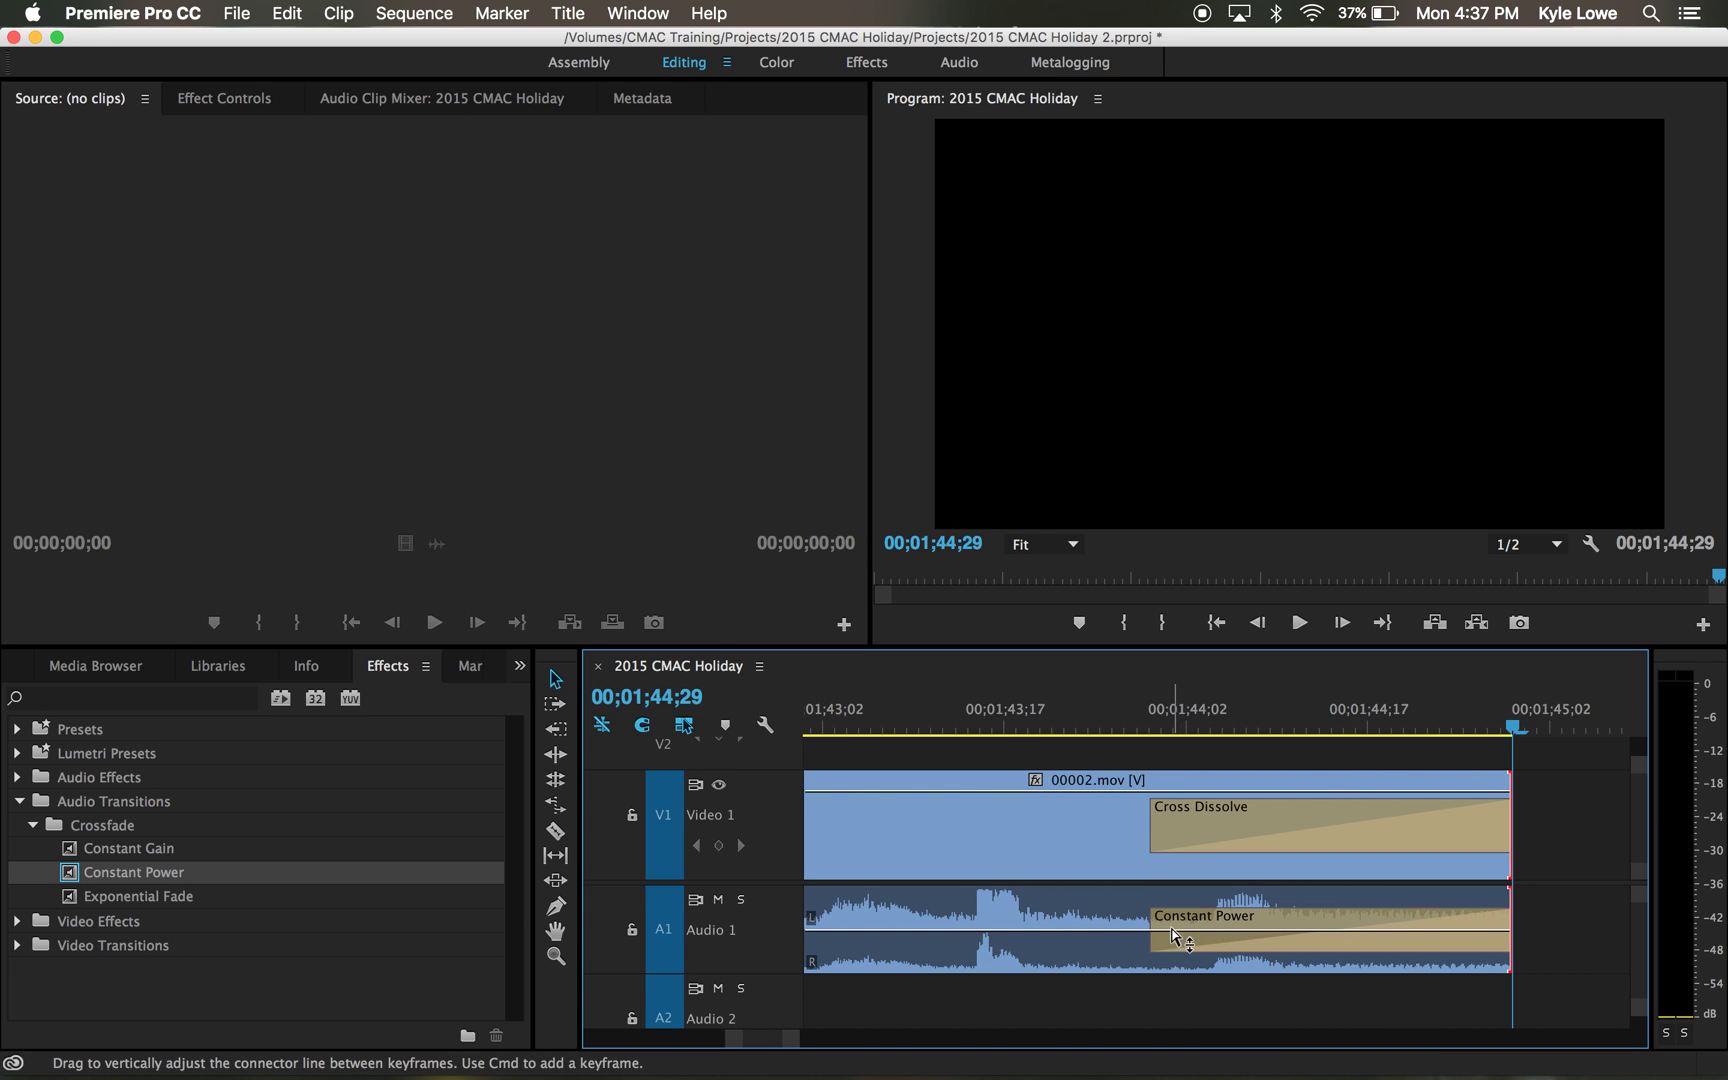
click(1157, 943)
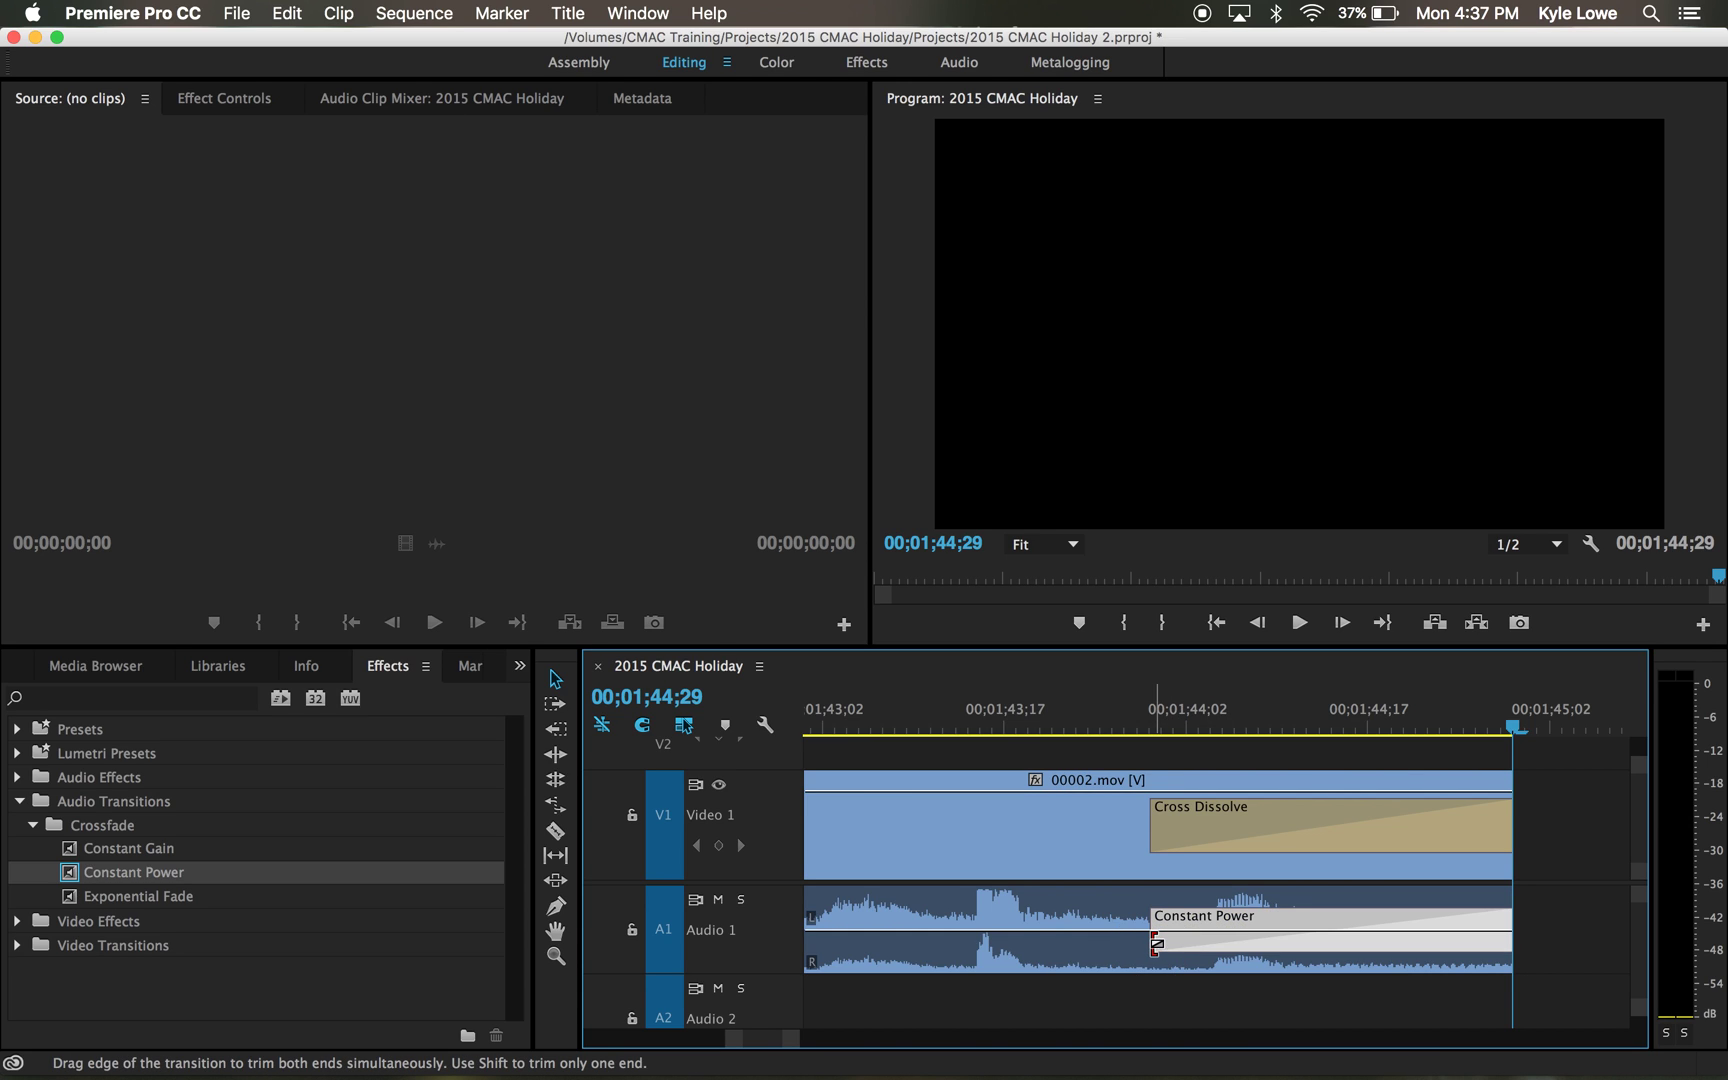
drag(1157, 943, 872, 926)
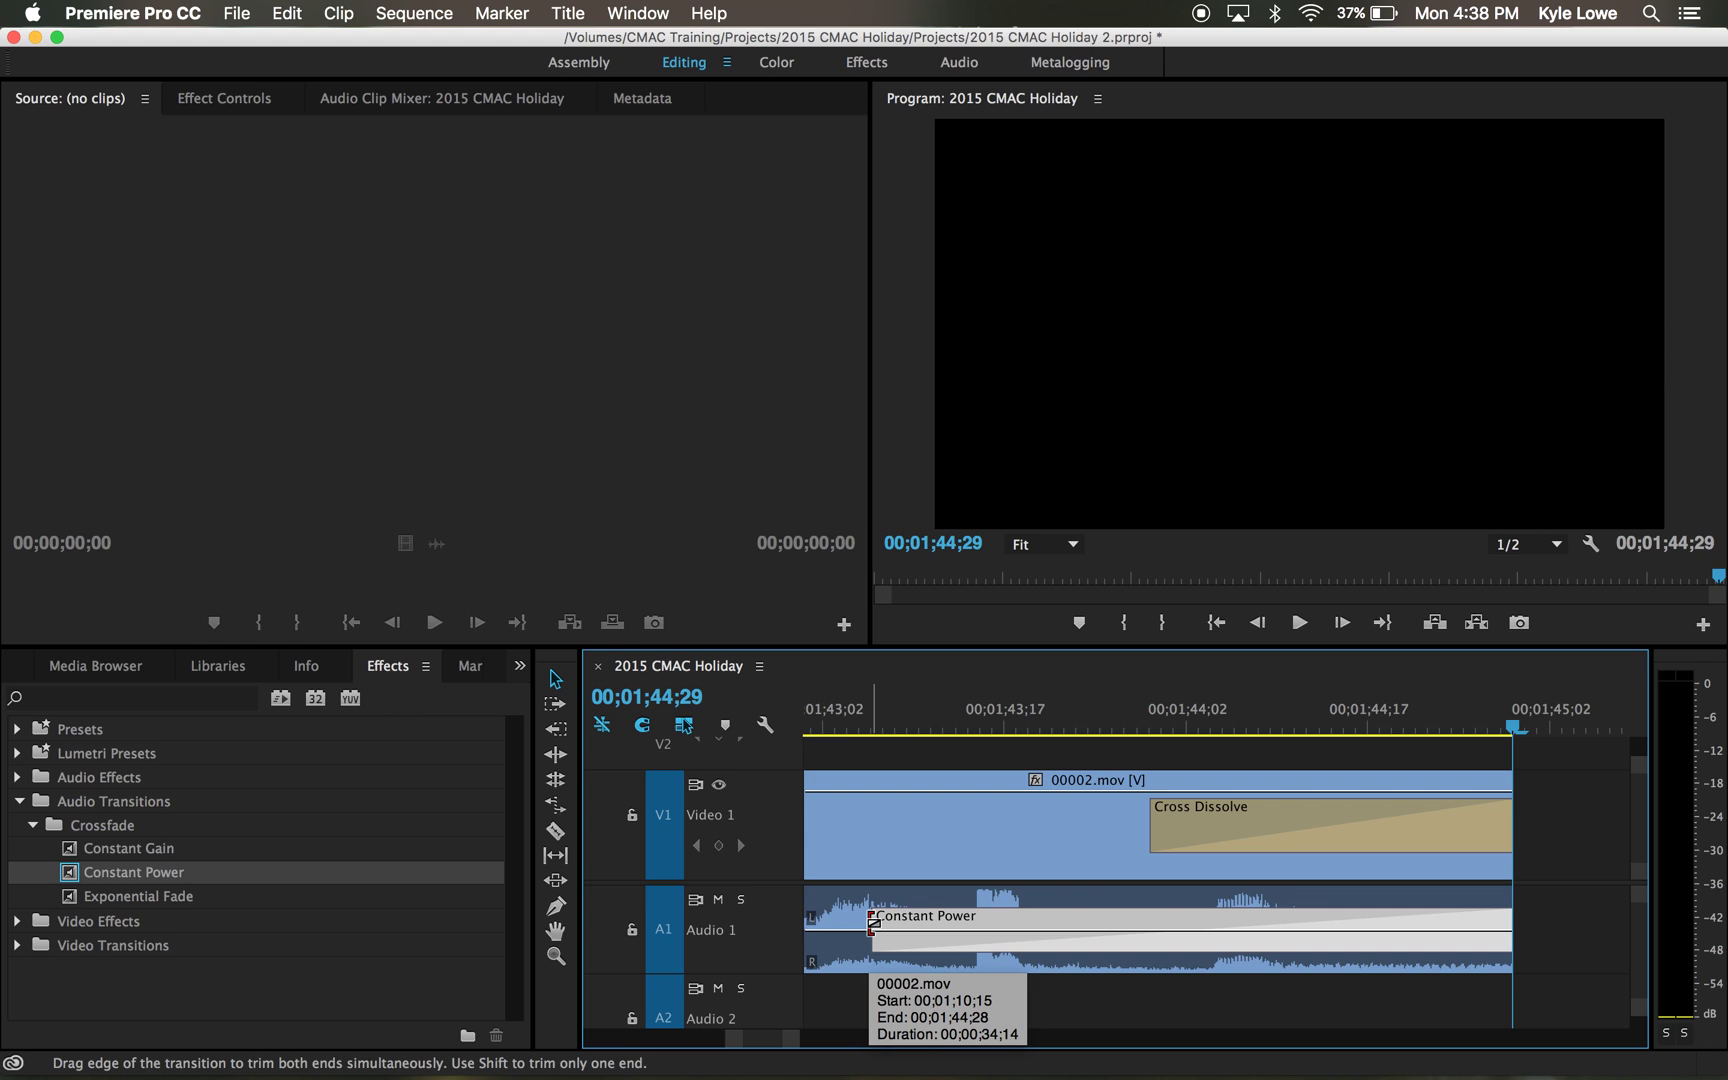
drag(873, 927, 1358, 935)
key(backslash)
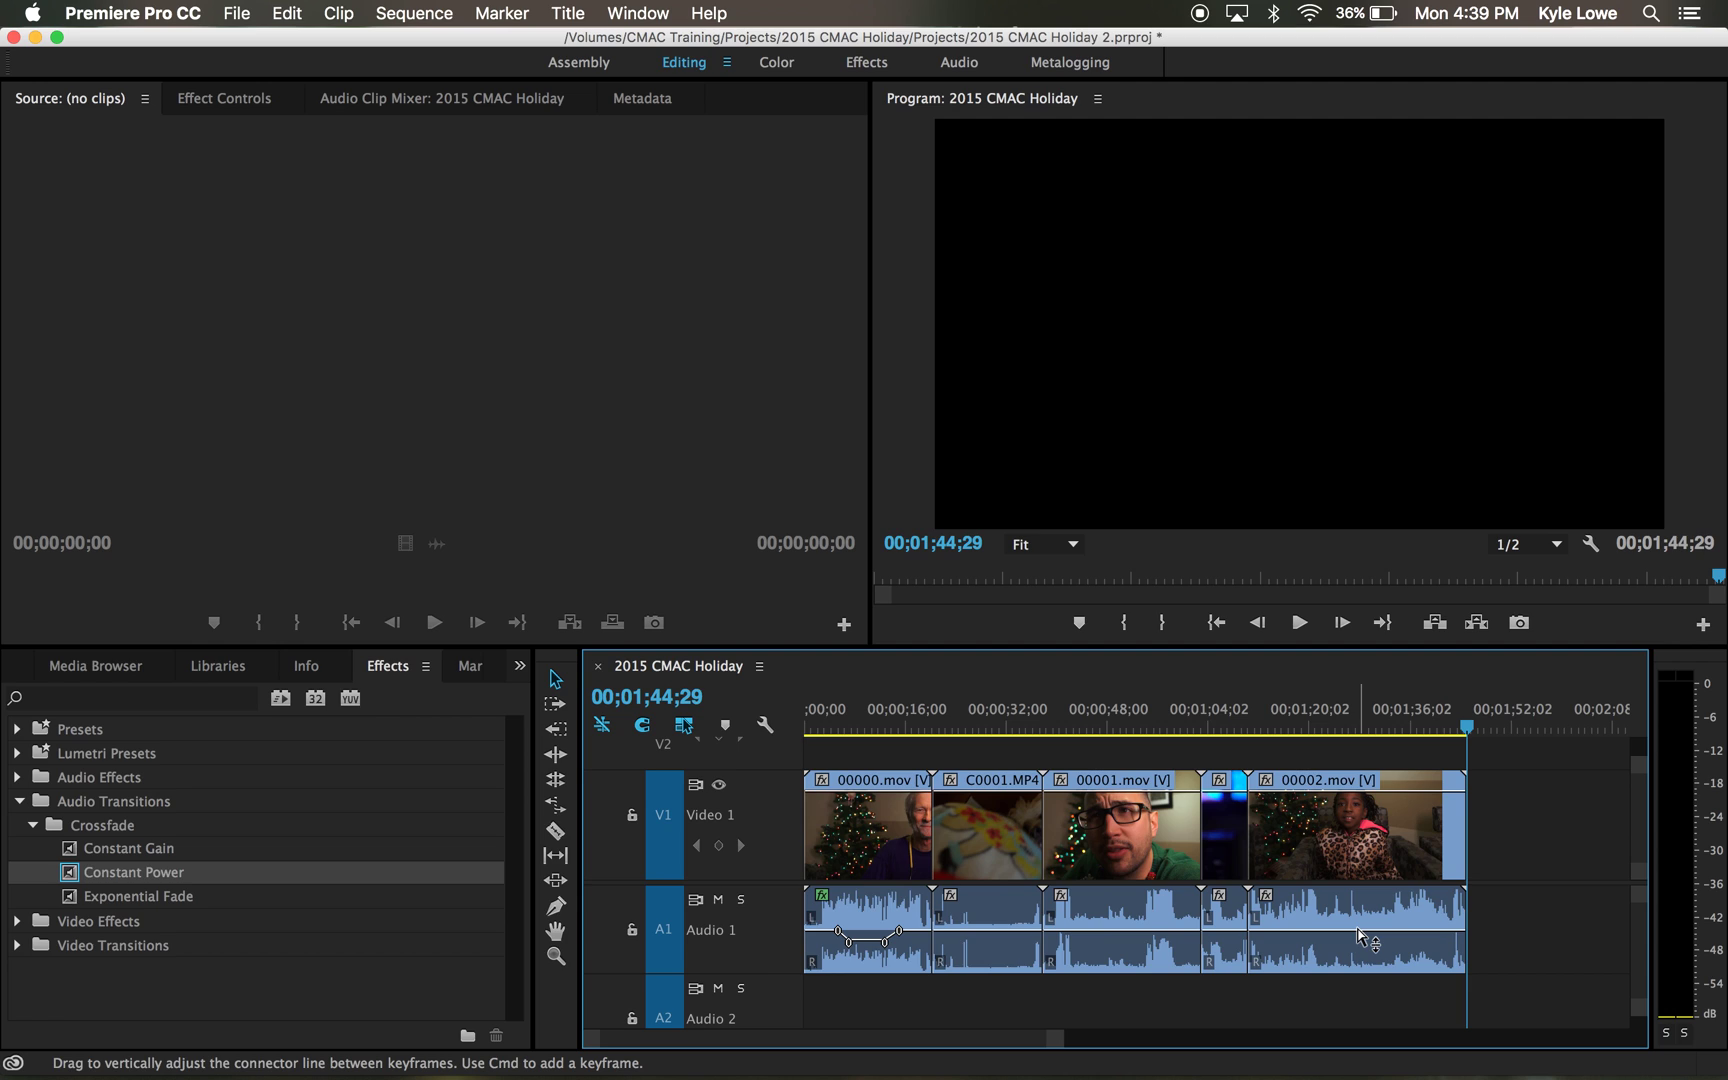
- In the Audio Track Mixer, add Multiband Compressor to the Master track and open its editor
click(629, 9)
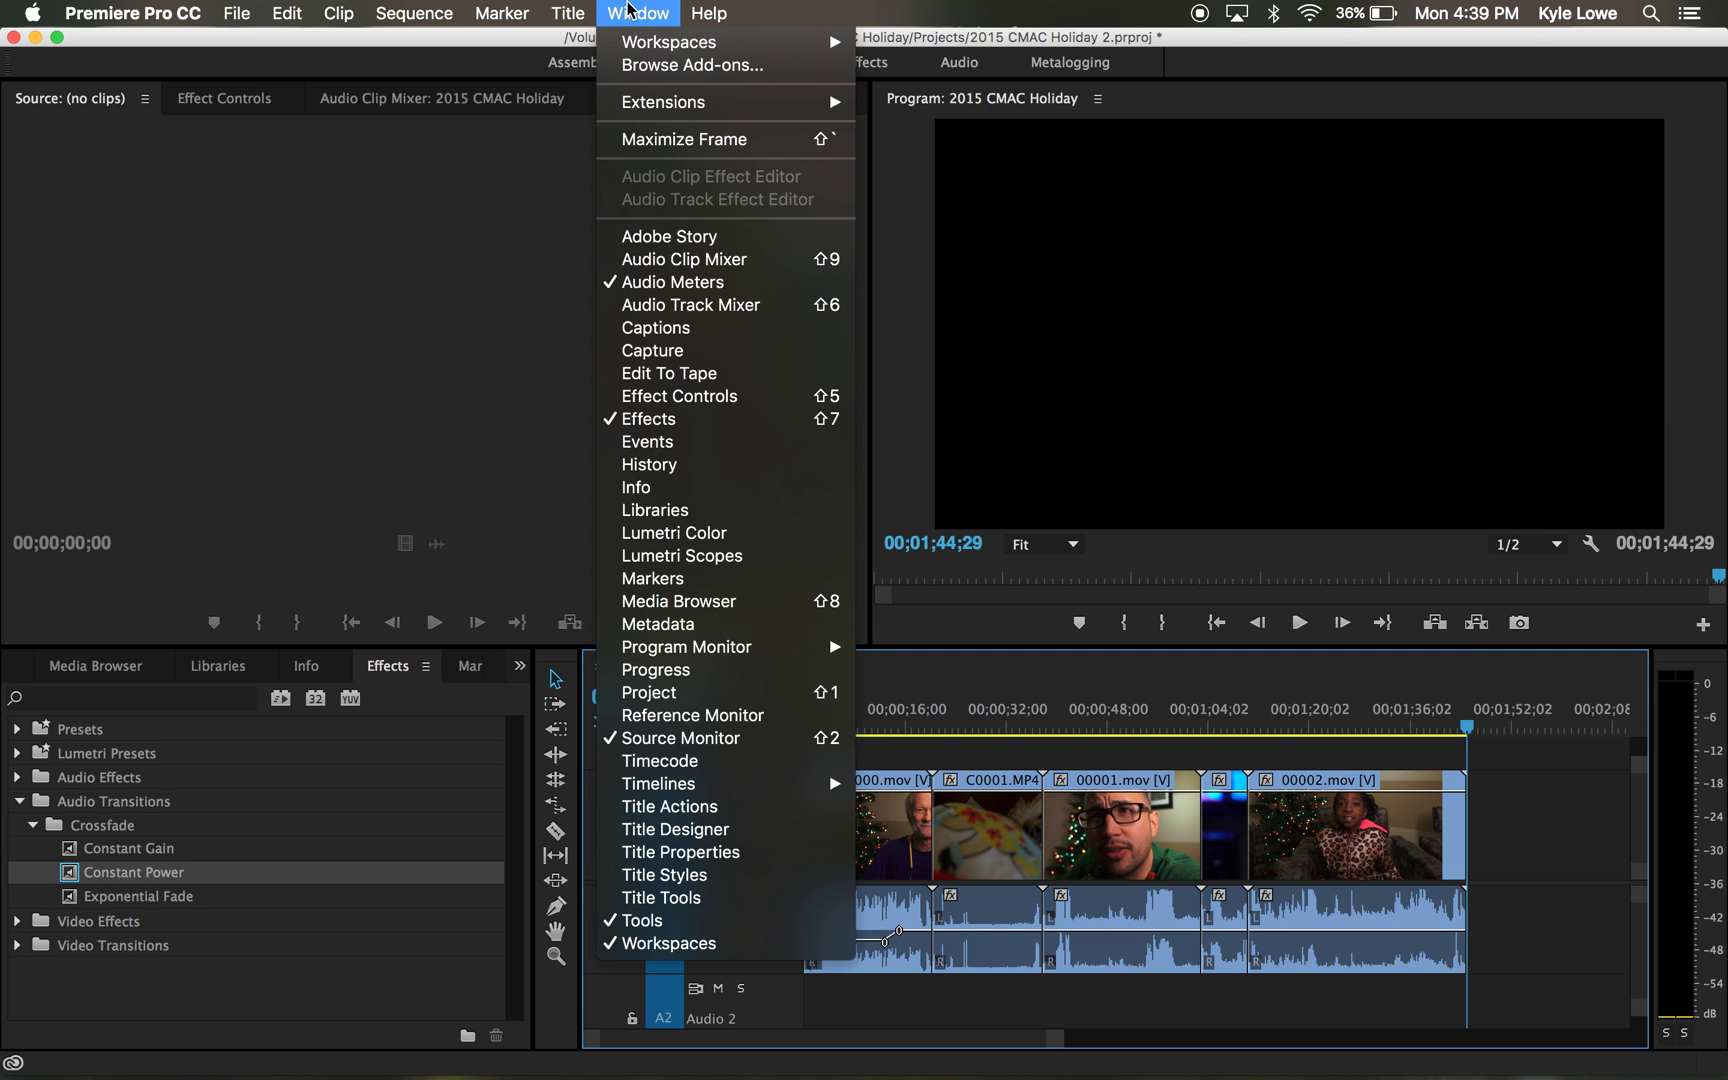
click(685, 304)
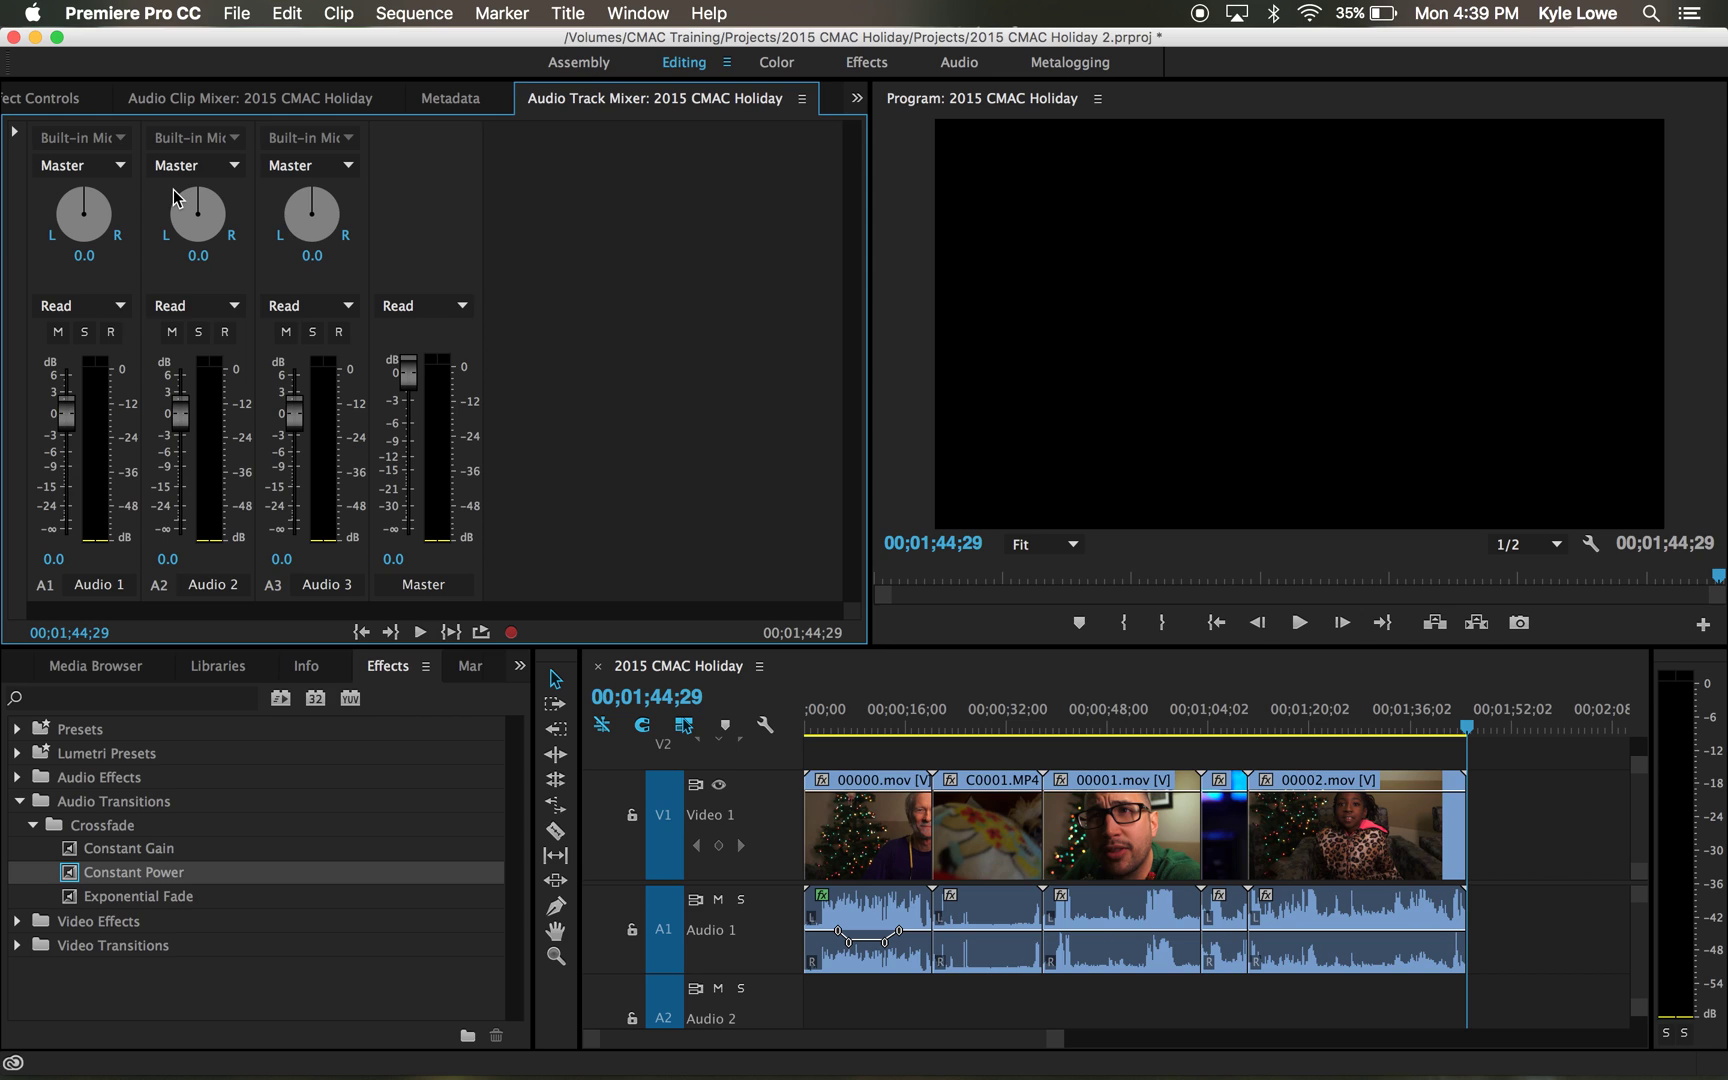
click(17, 134)
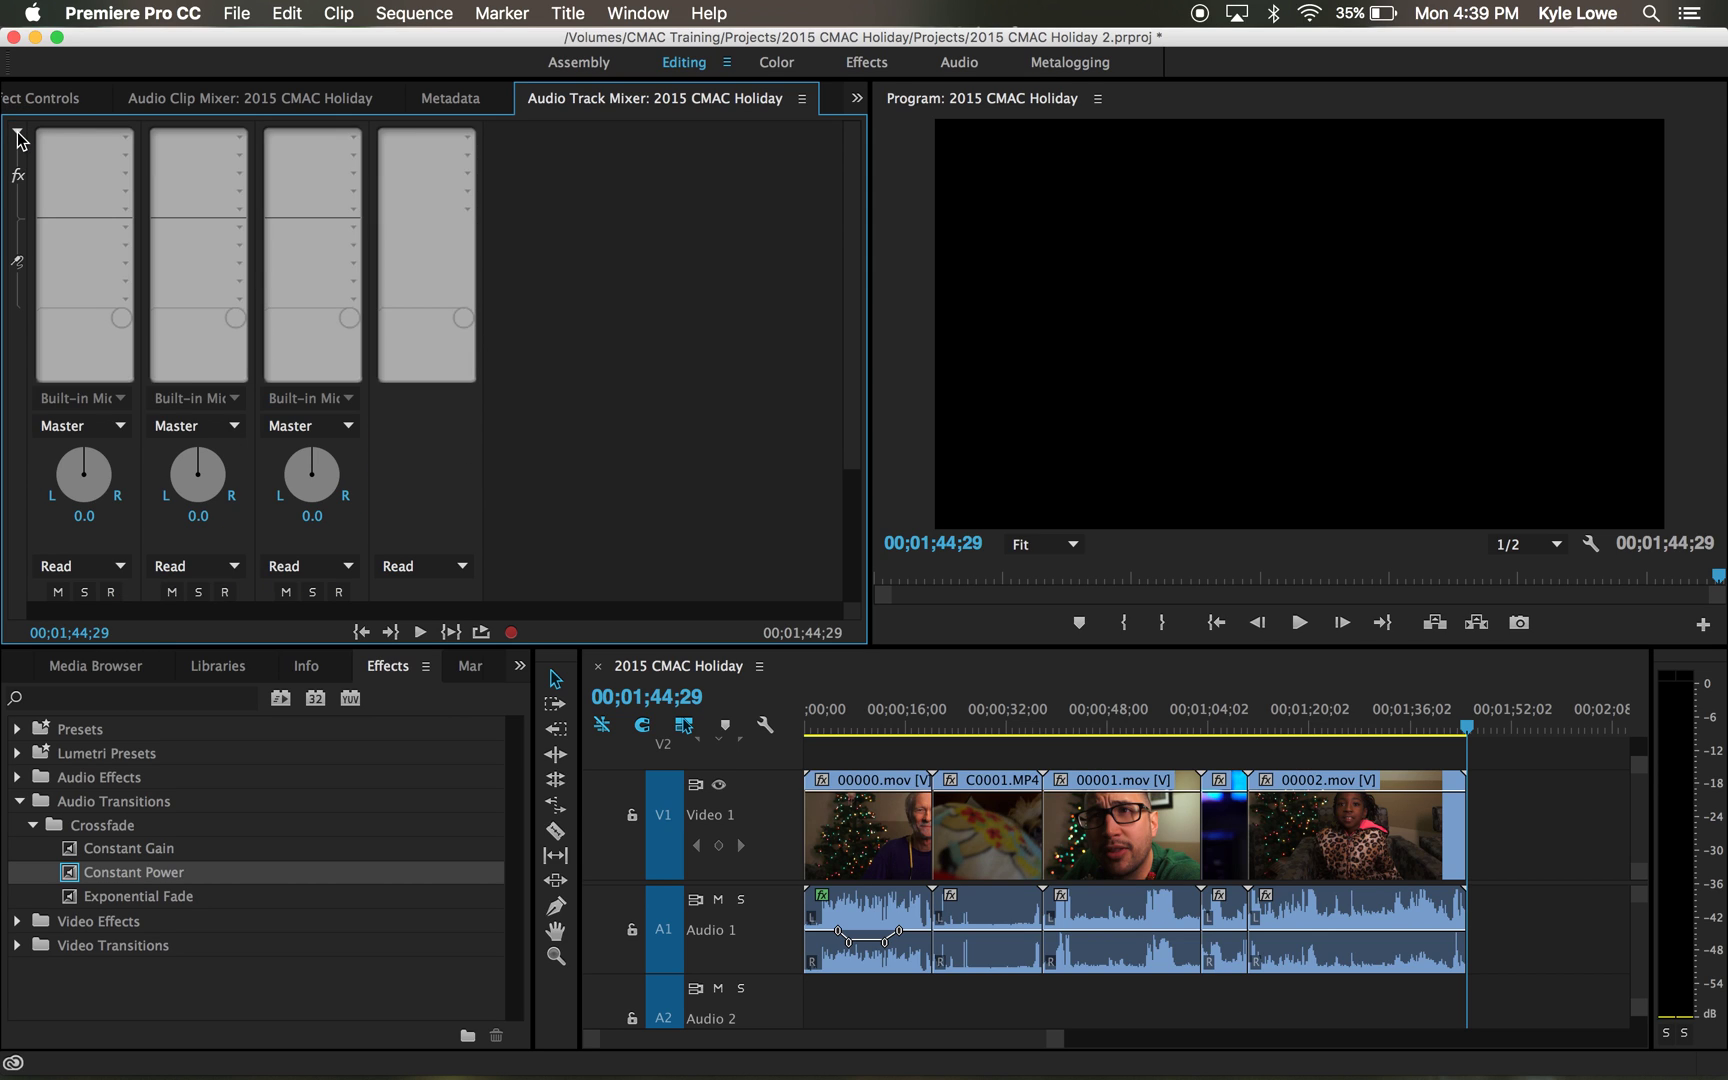
click(467, 209)
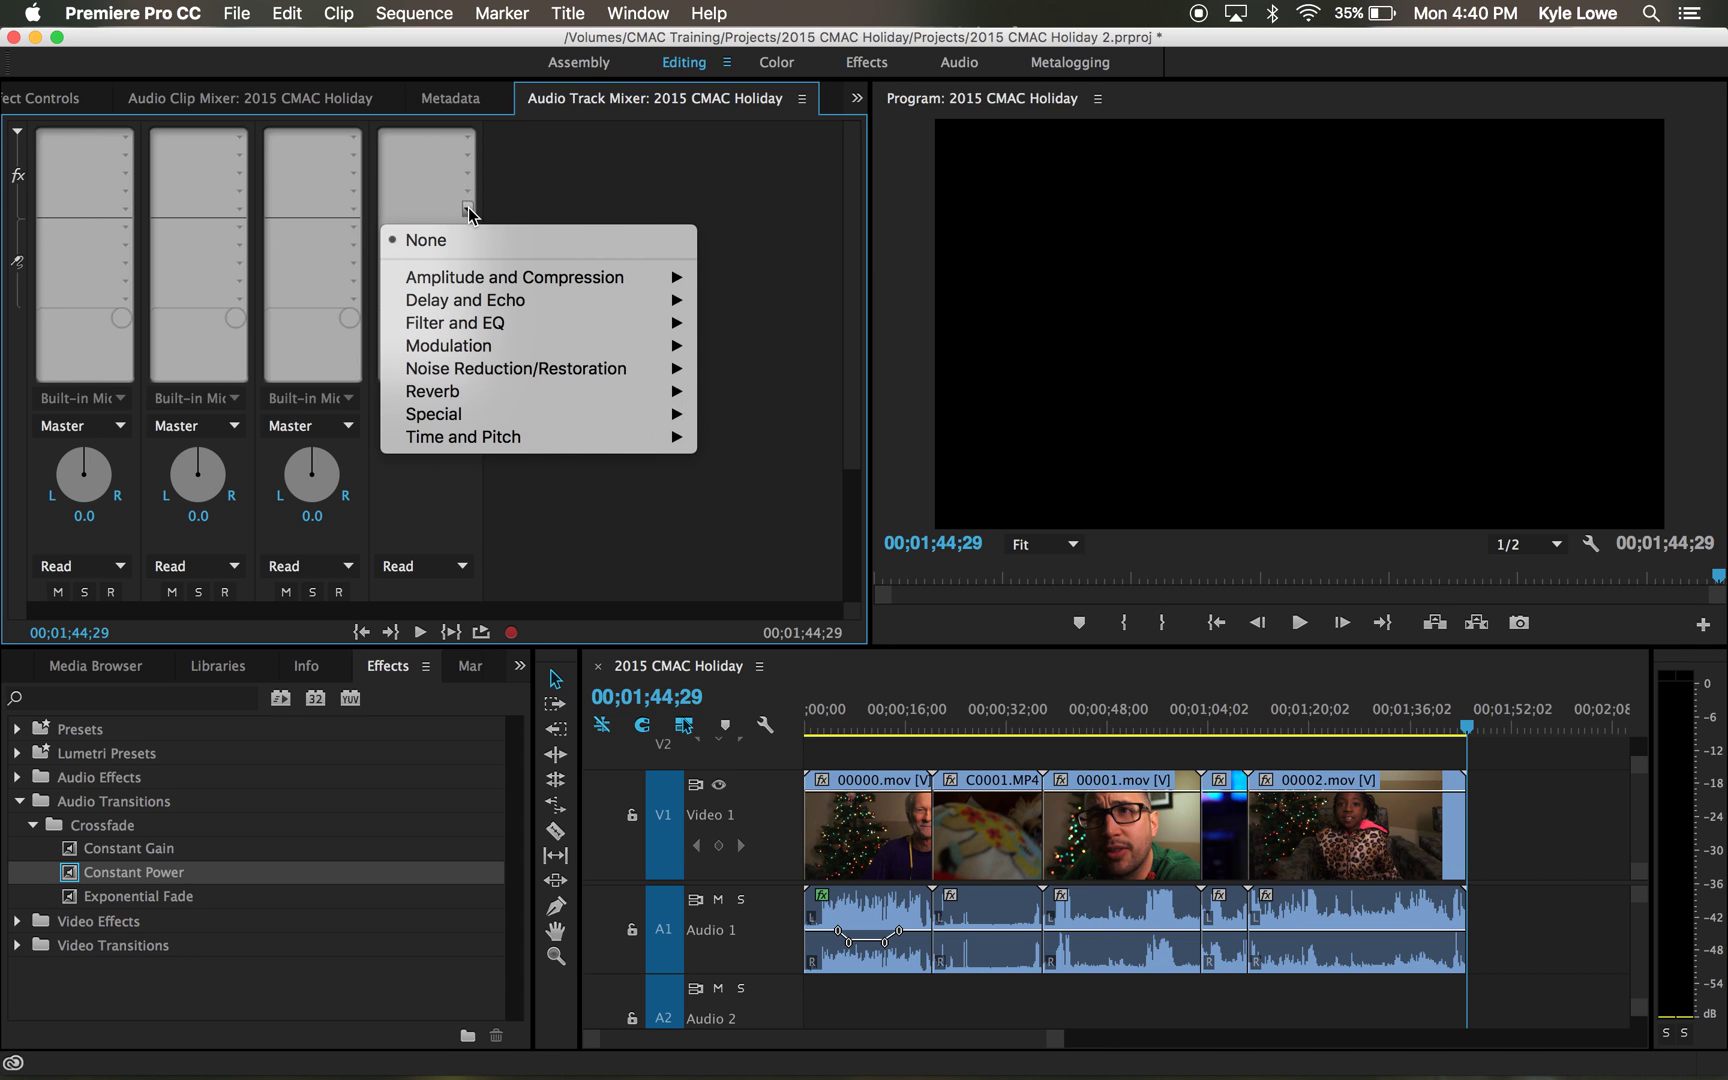
mouse_move(504, 278)
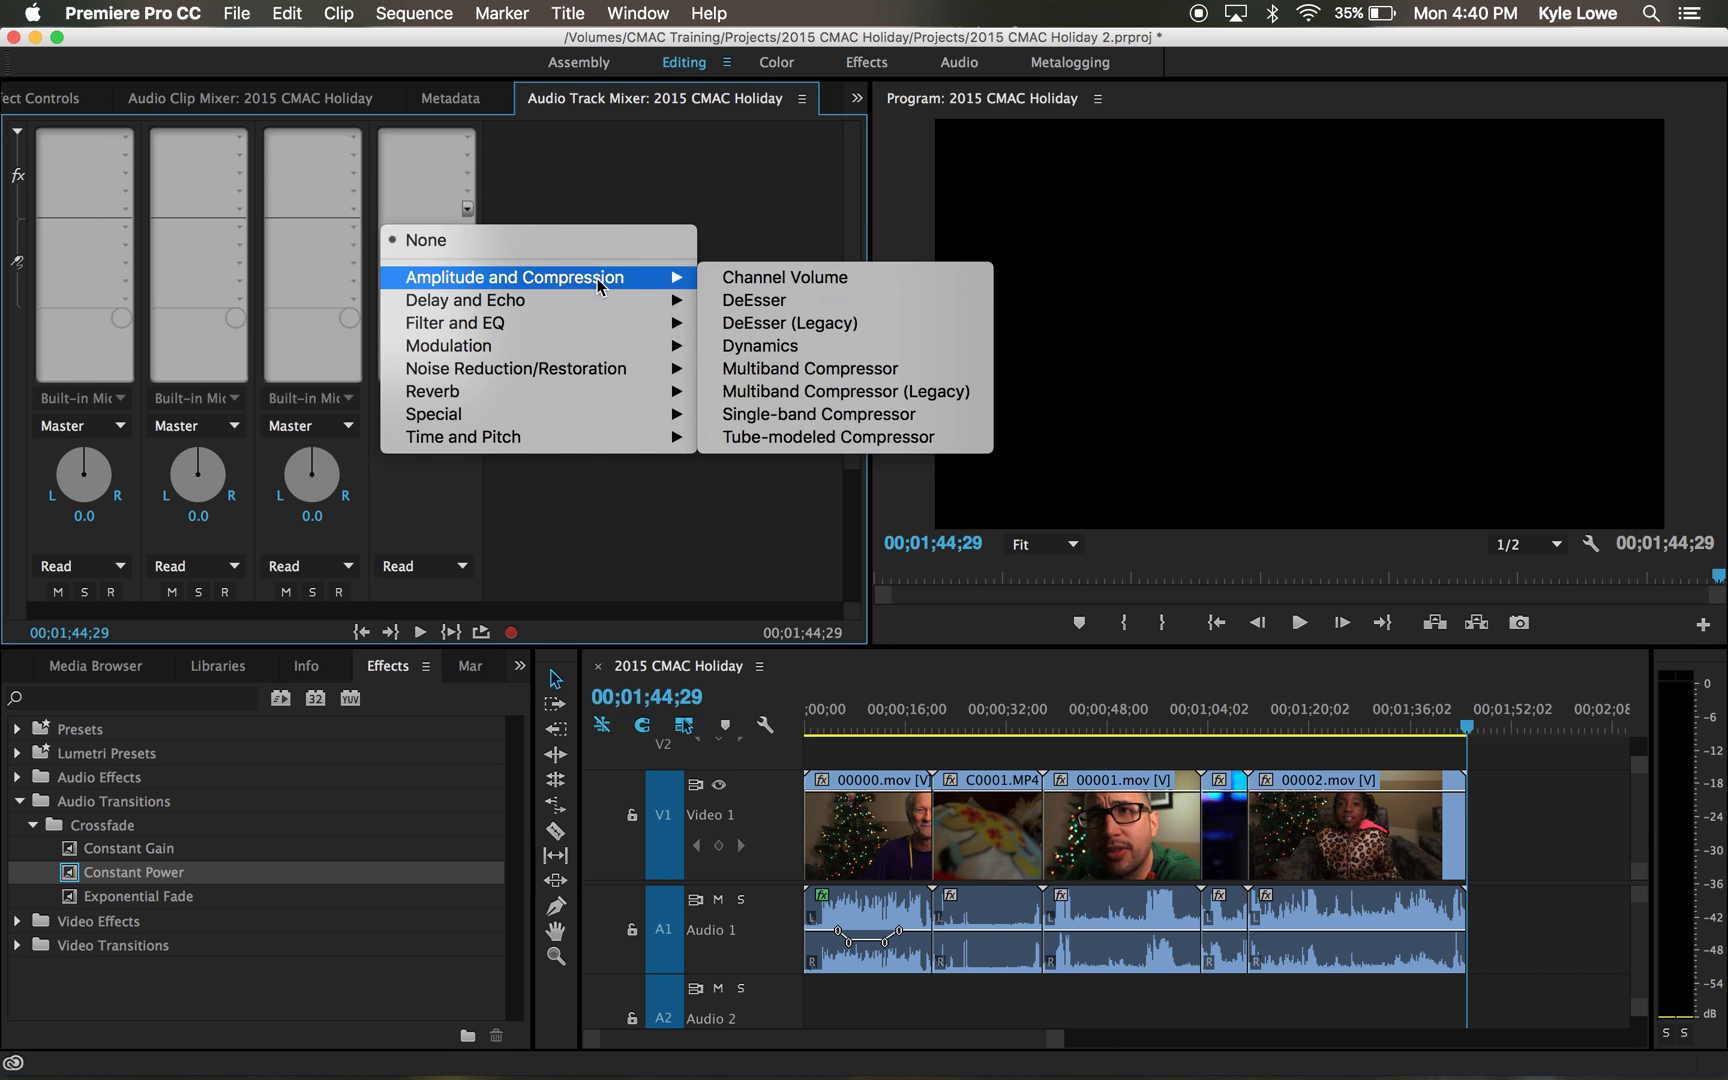
click(767, 368)
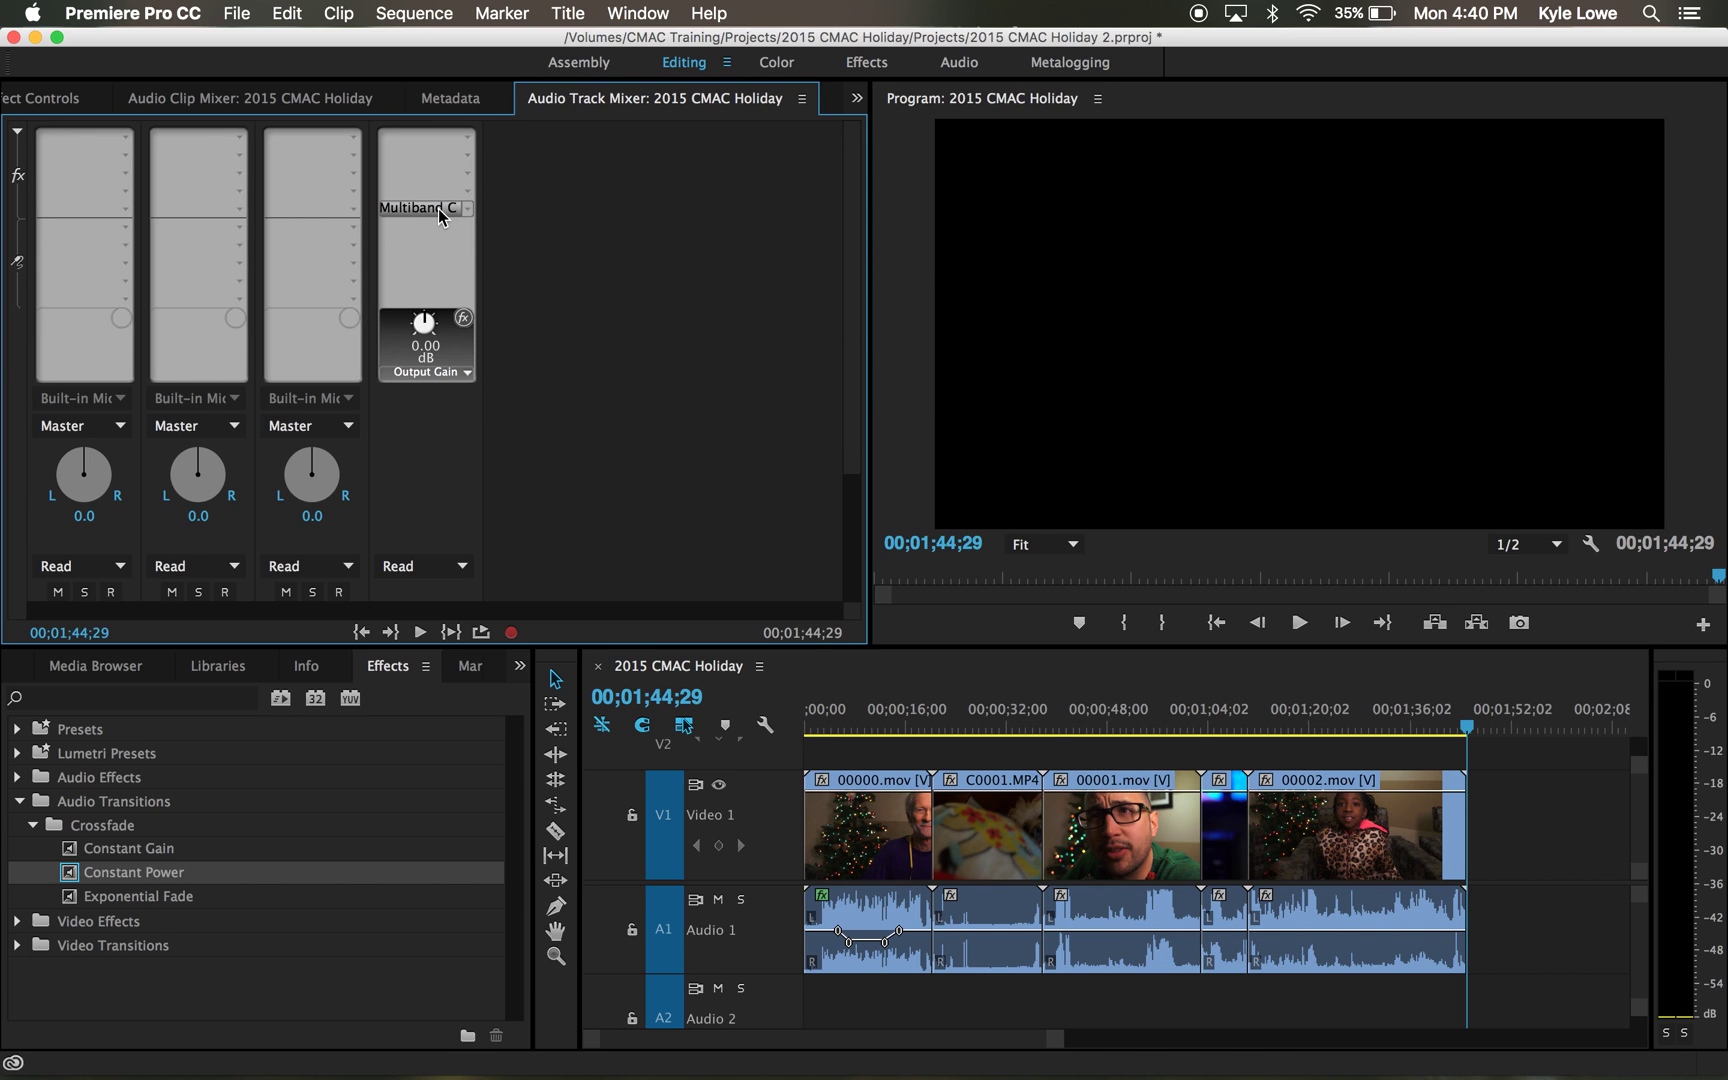
double_click(437, 208)
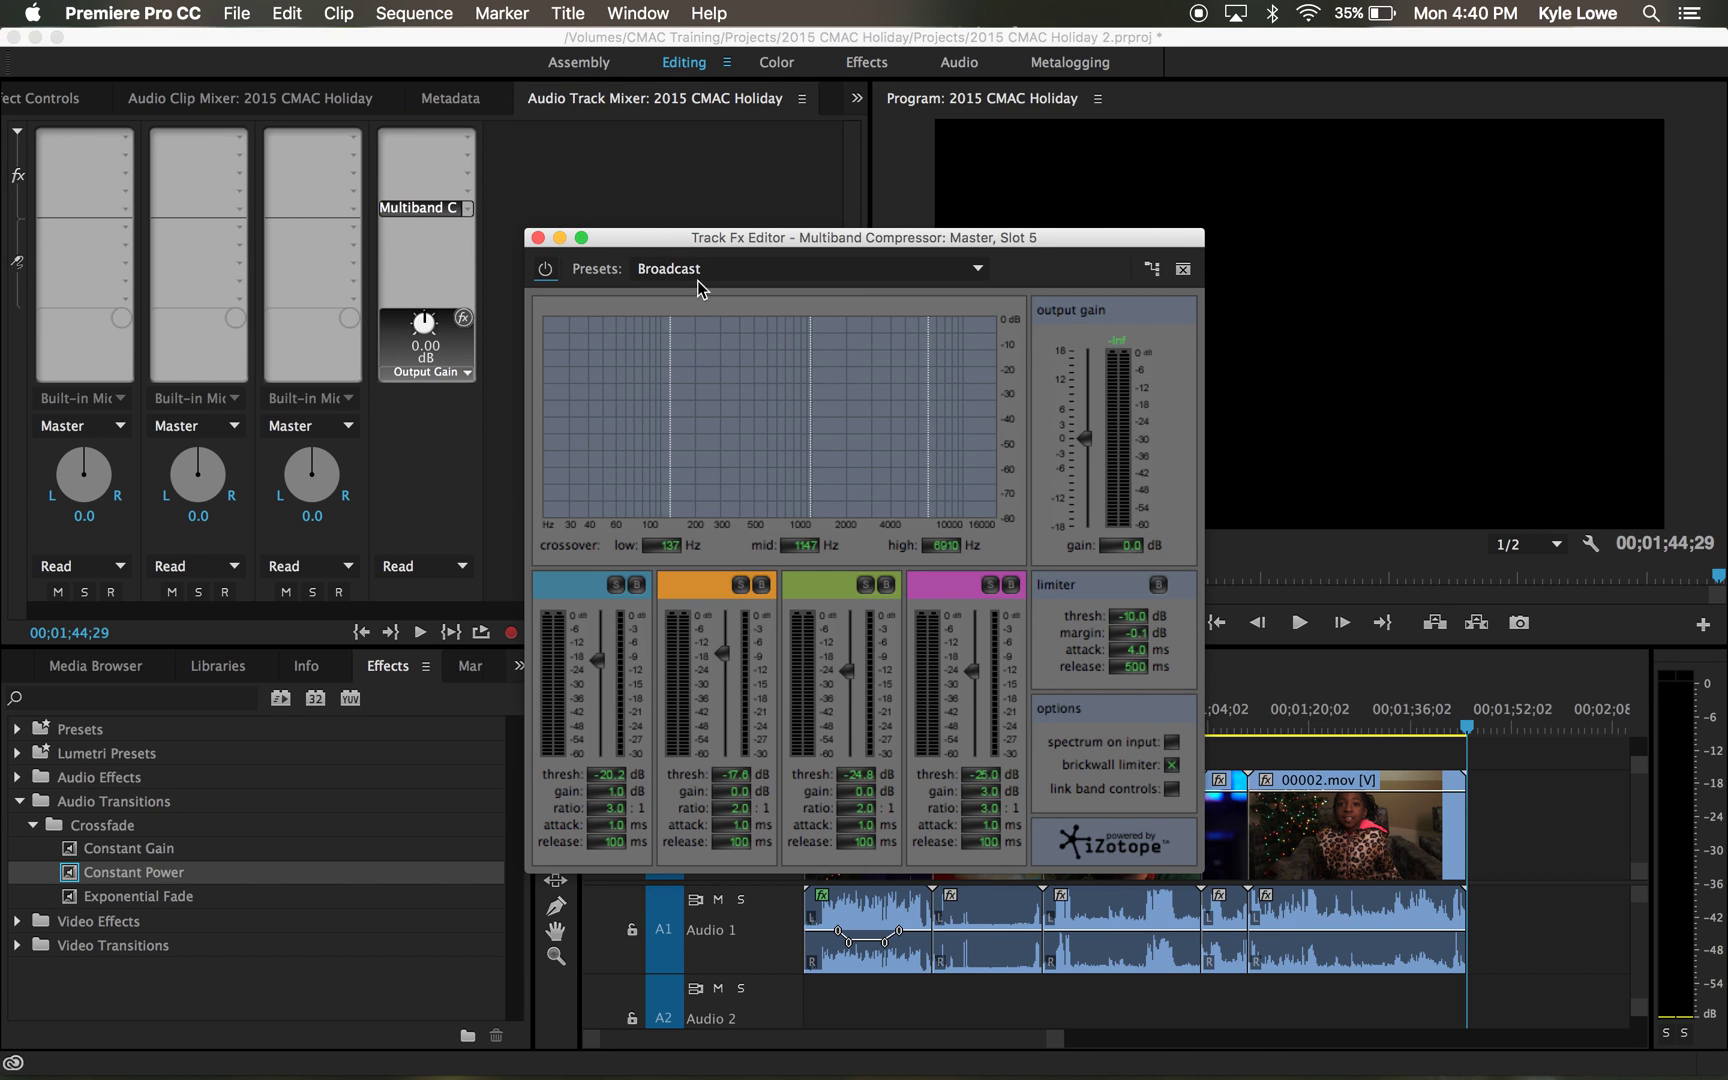